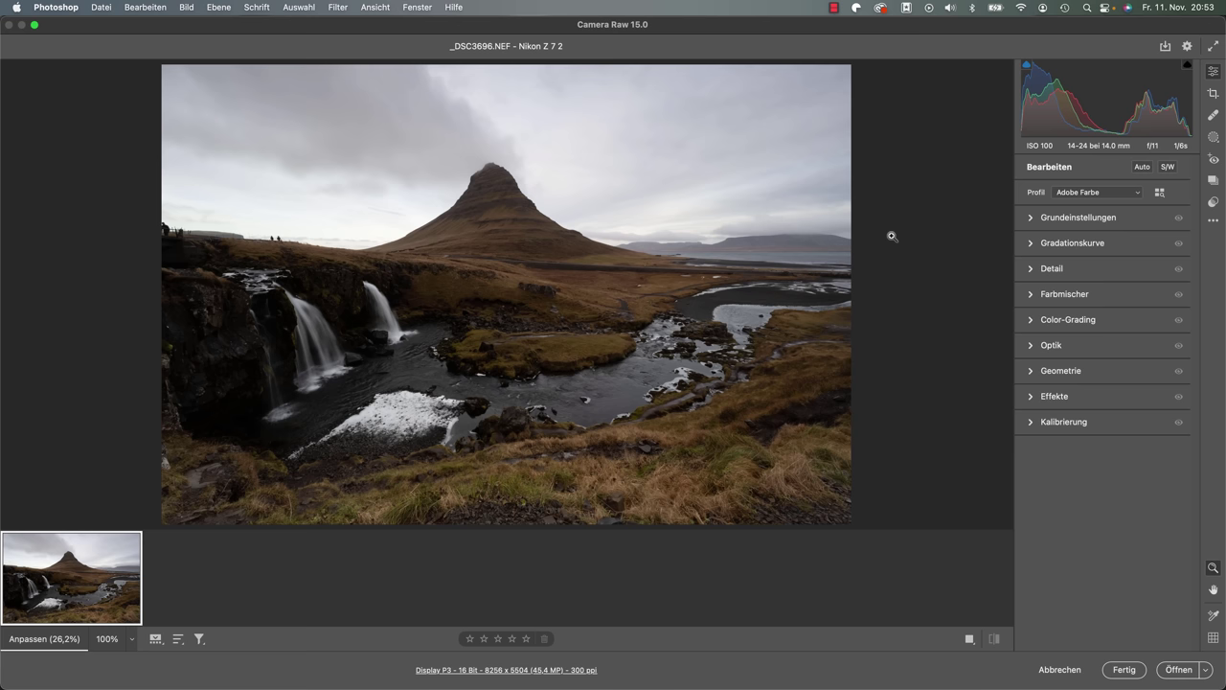
In Grundeinstellungen, lower Lichter (highlights) to -26 and raise Tiefen (shadows) to +30
click(1082, 226)
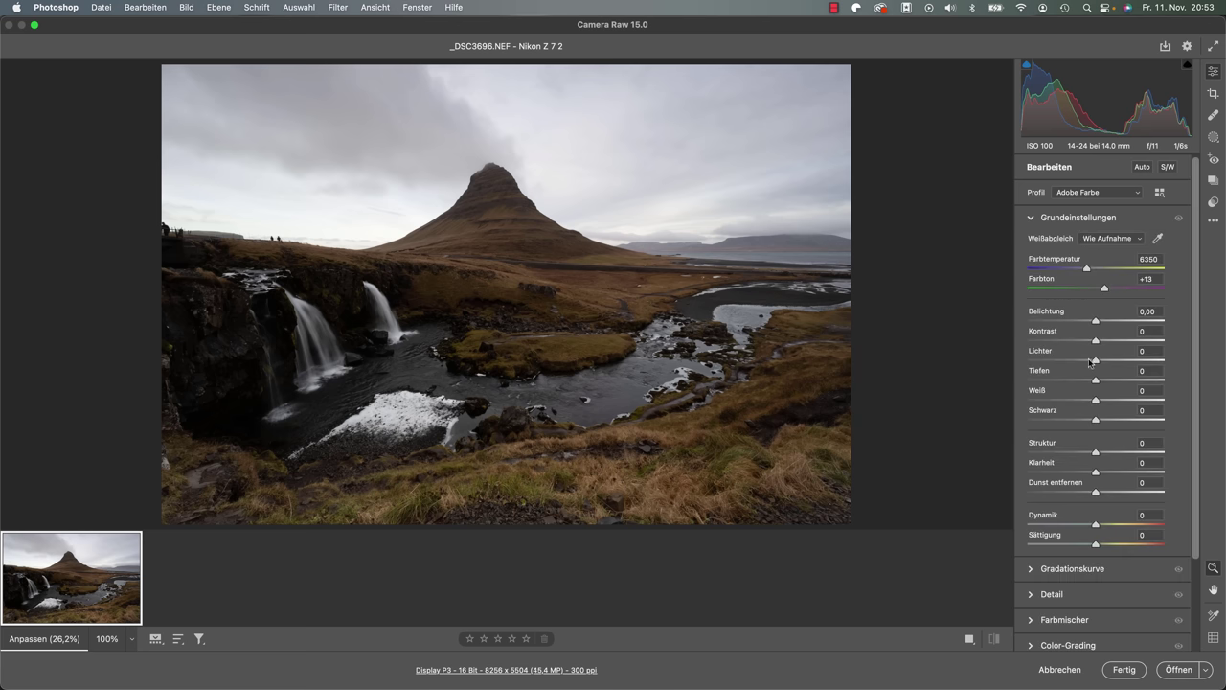
drag(1096, 362, 1077, 361)
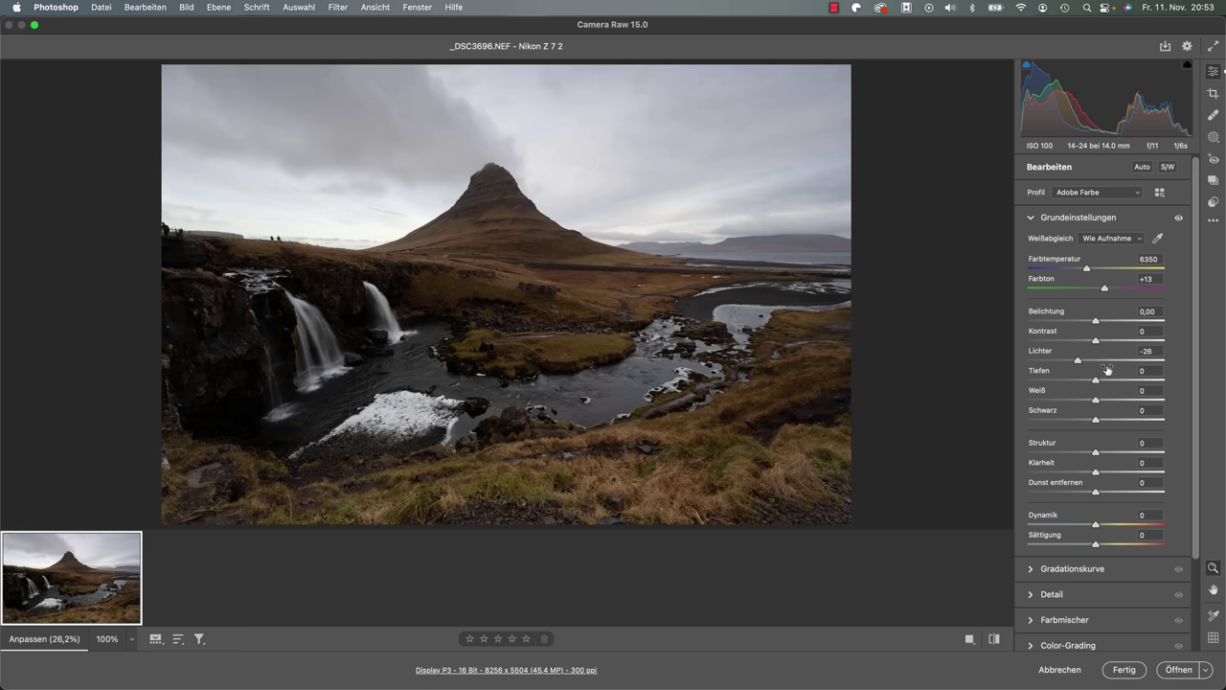
drag(1097, 381, 1115, 382)
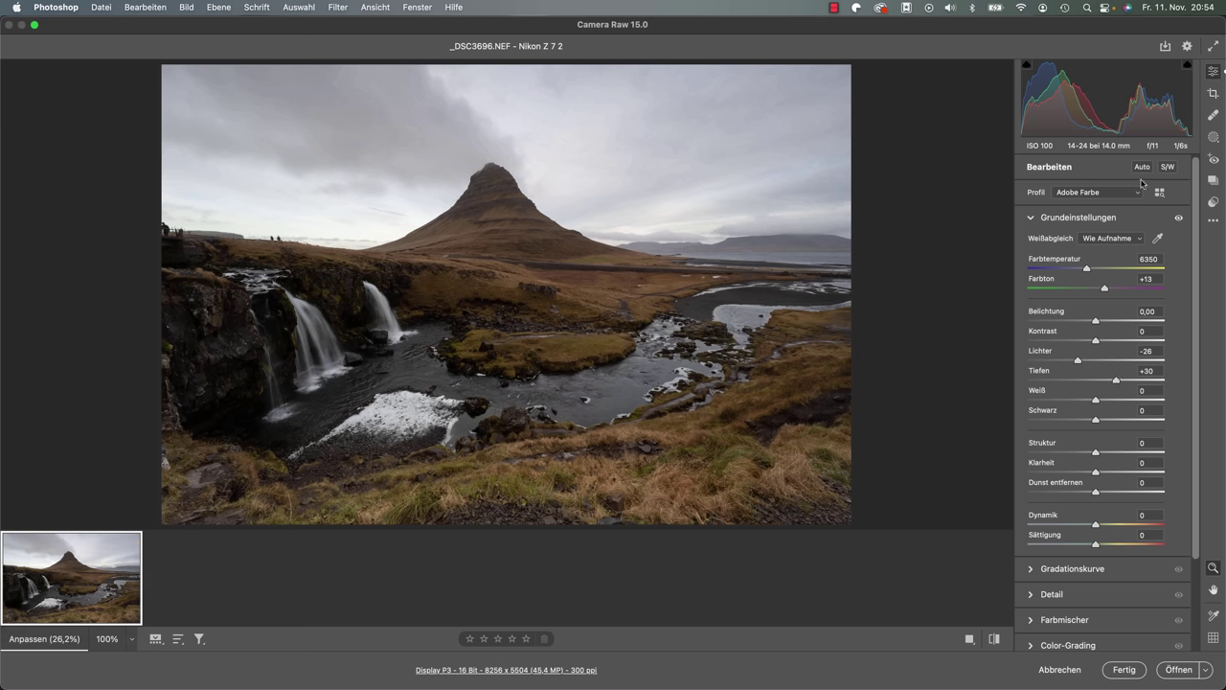
Create a Himmel sky mask and drop its Belichtung to -0,40
click(1210, 141)
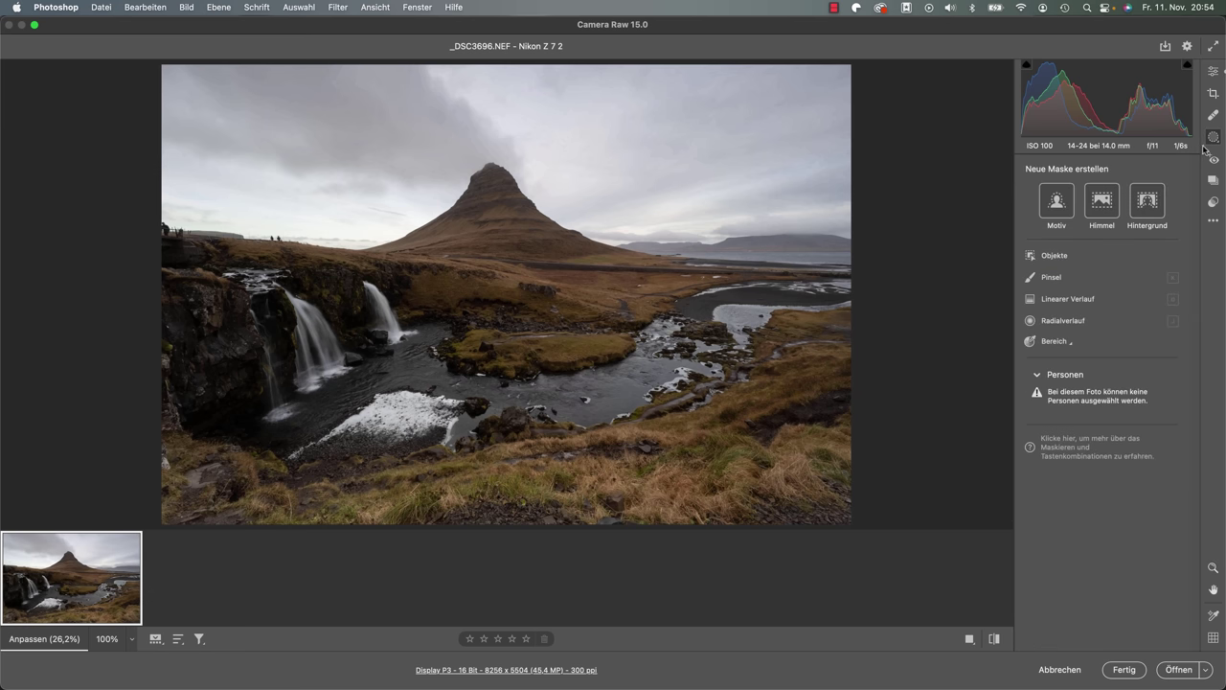
click(1102, 203)
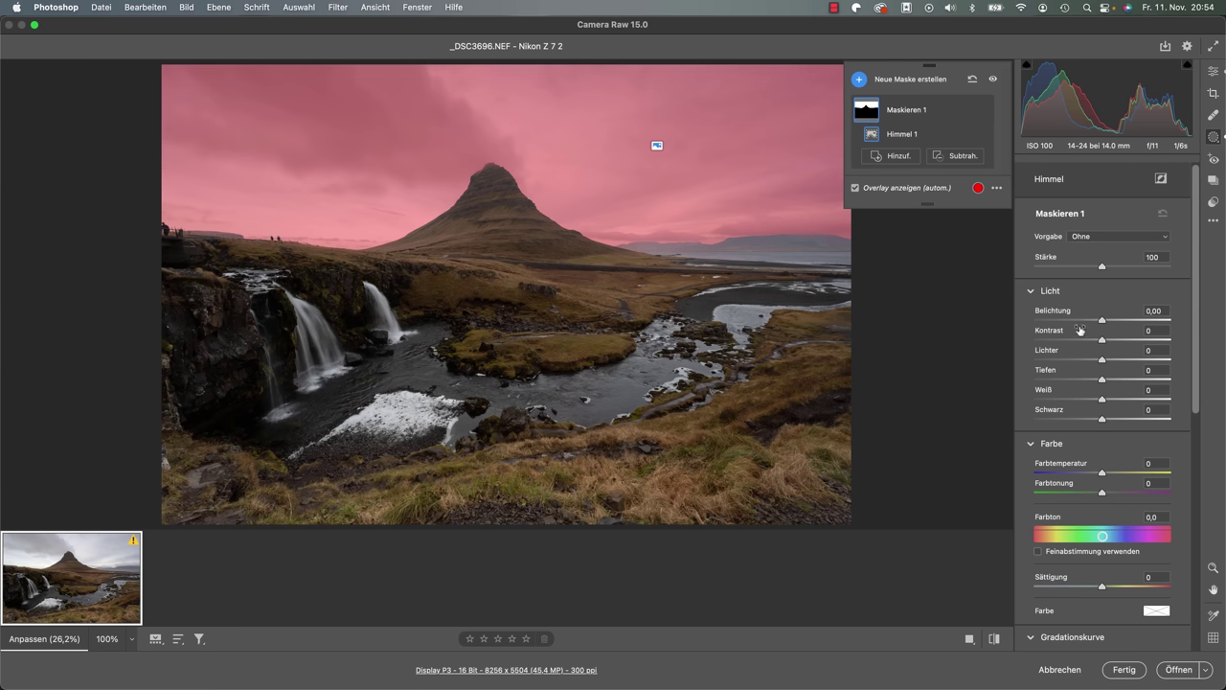
drag(1102, 321, 1094, 322)
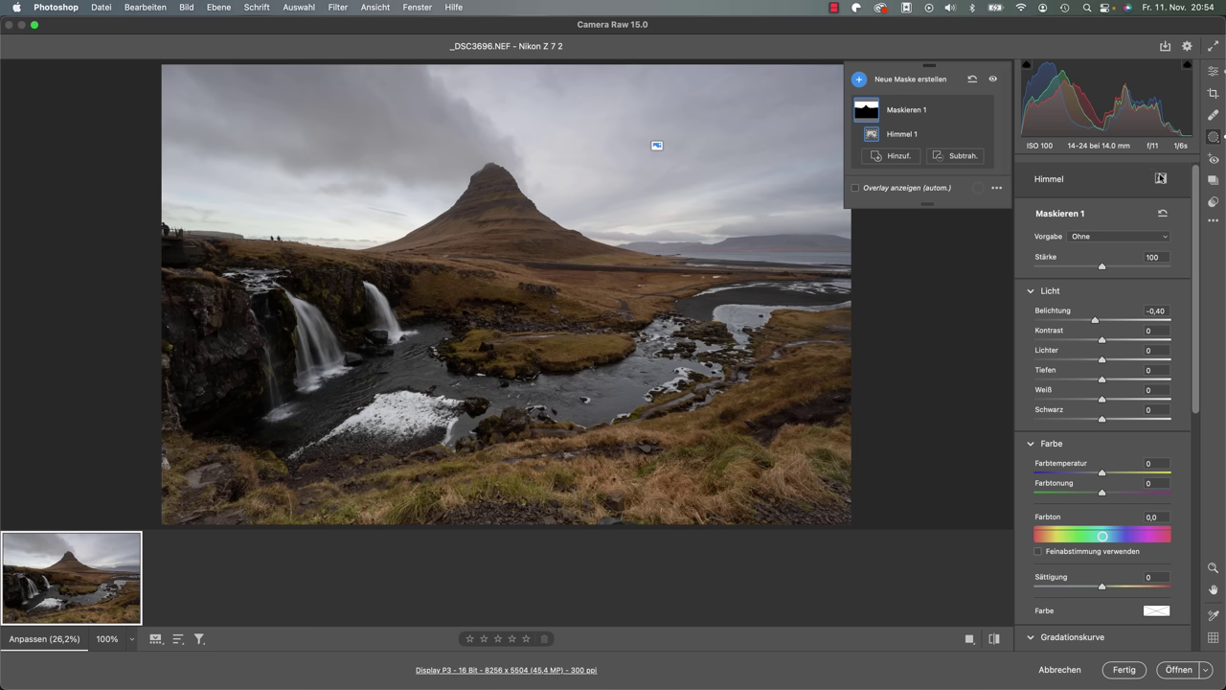
Back in the basic adjustments, set Belichtung to +0,30 and open the photo in Photoshop
click(1214, 72)
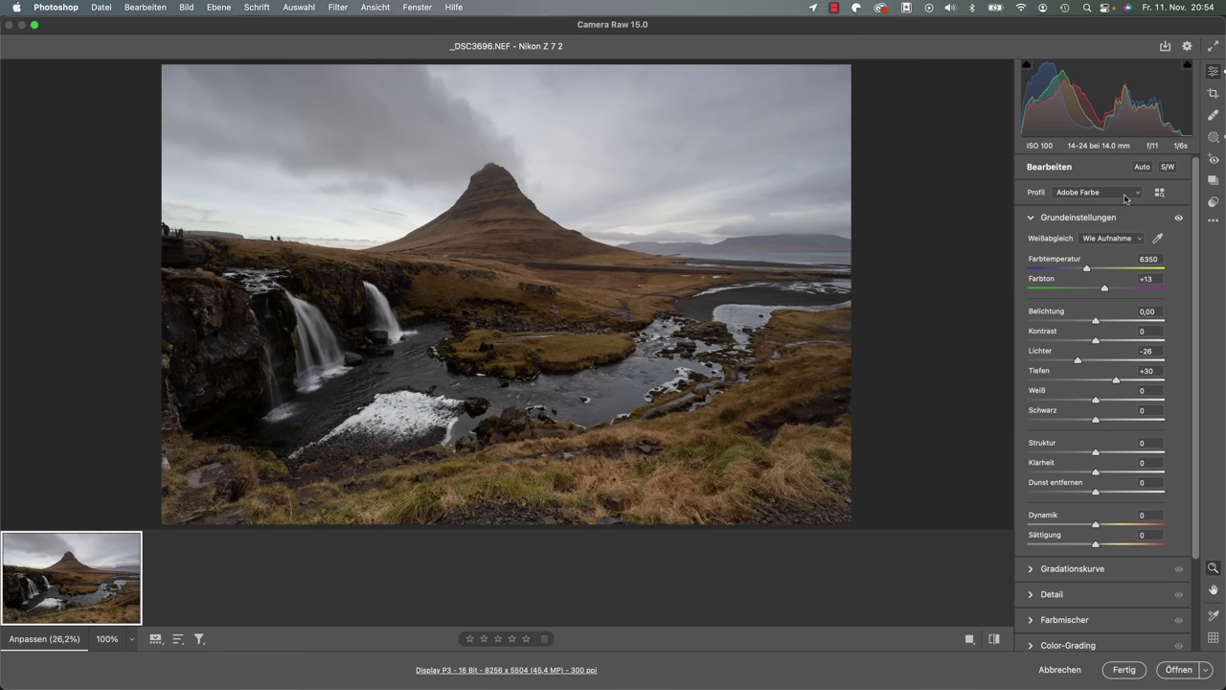
drag(1096, 323, 1100, 323)
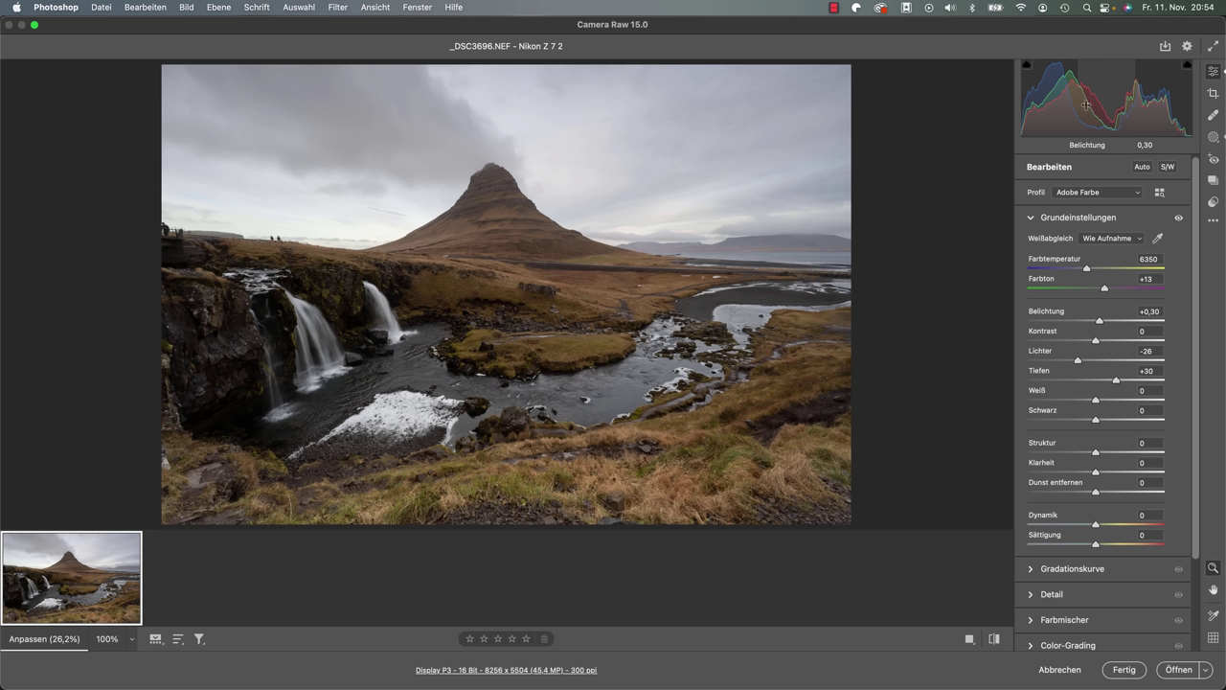
click(1174, 666)
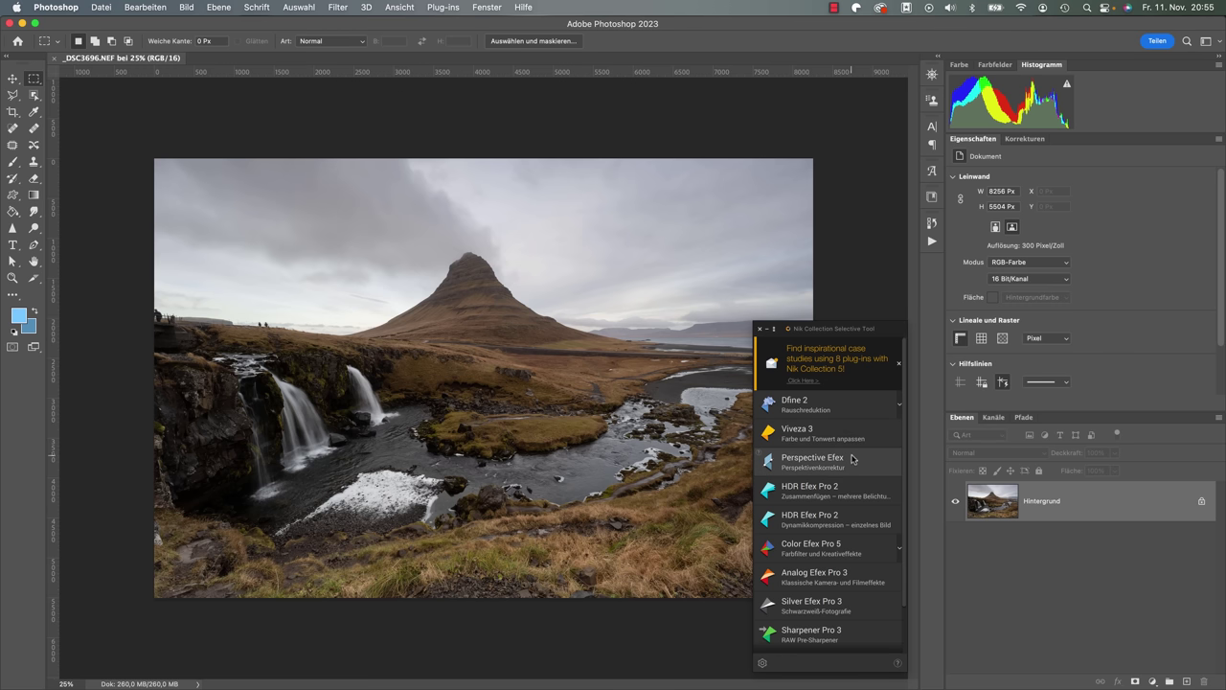
Launch Color Efex Pro 5 from the Nik Collection Selective Tool on the Hintergrund layer
scroll(854, 458, down, 2)
scroll(854, 456, up, 2)
scroll(852, 441, down, 2)
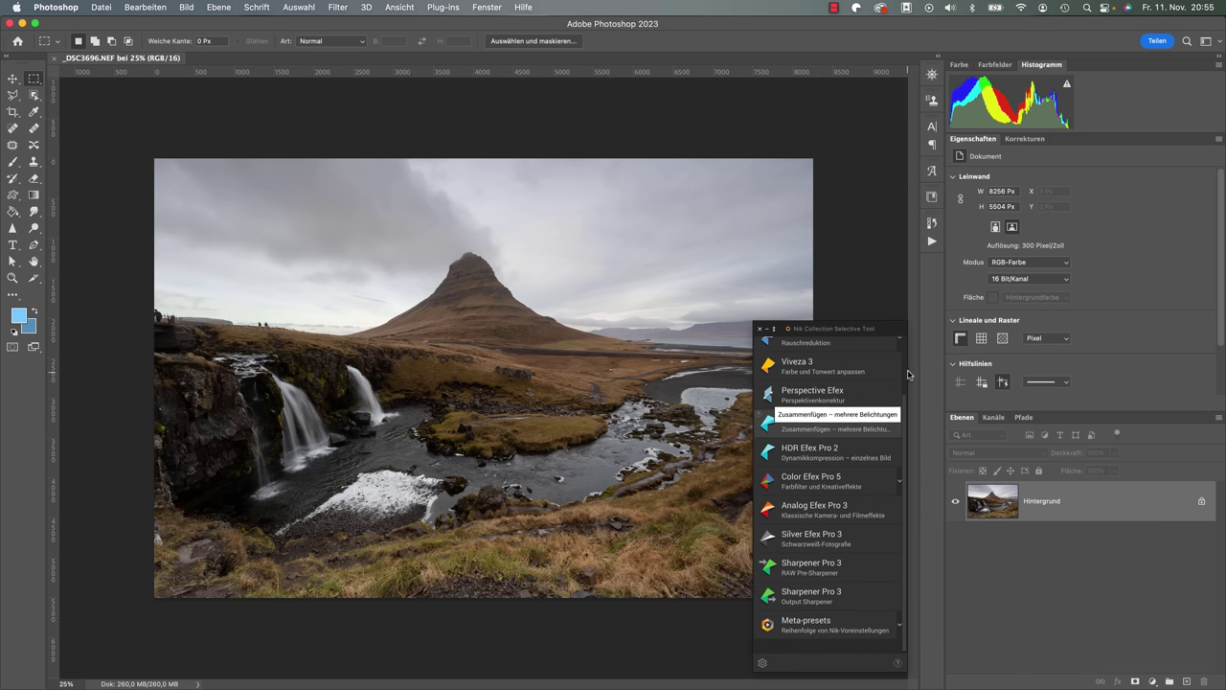
scroll(901, 451, up, 3)
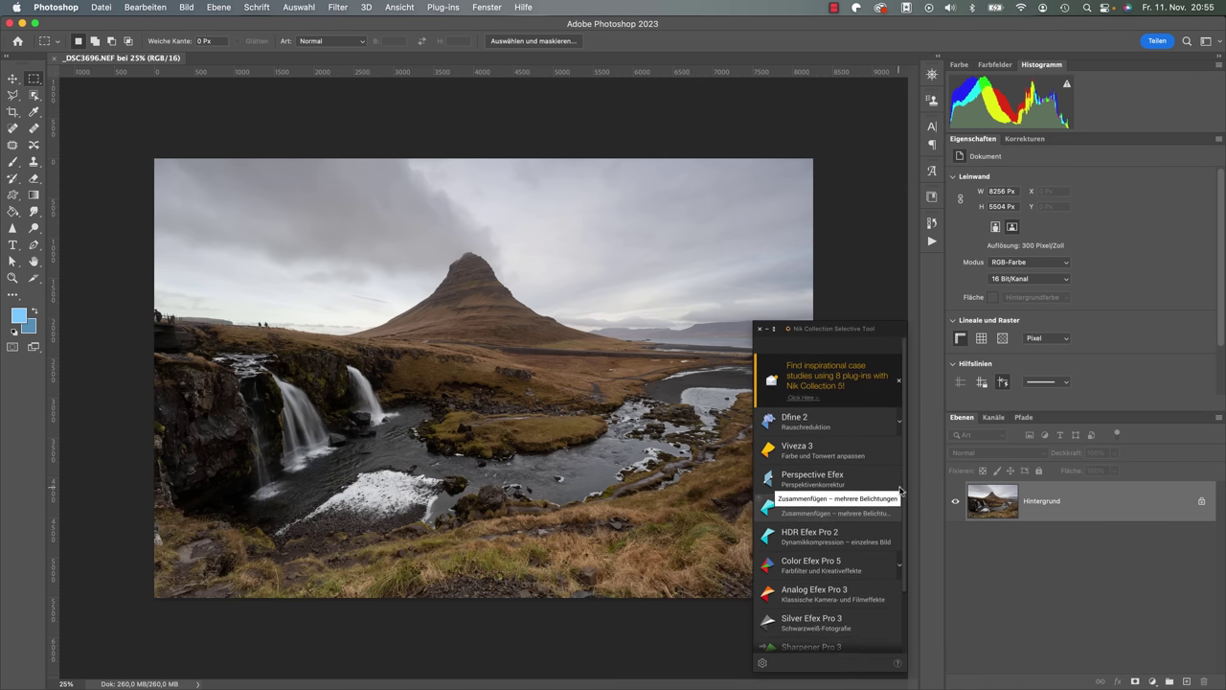
scroll(874, 506, down, 1)
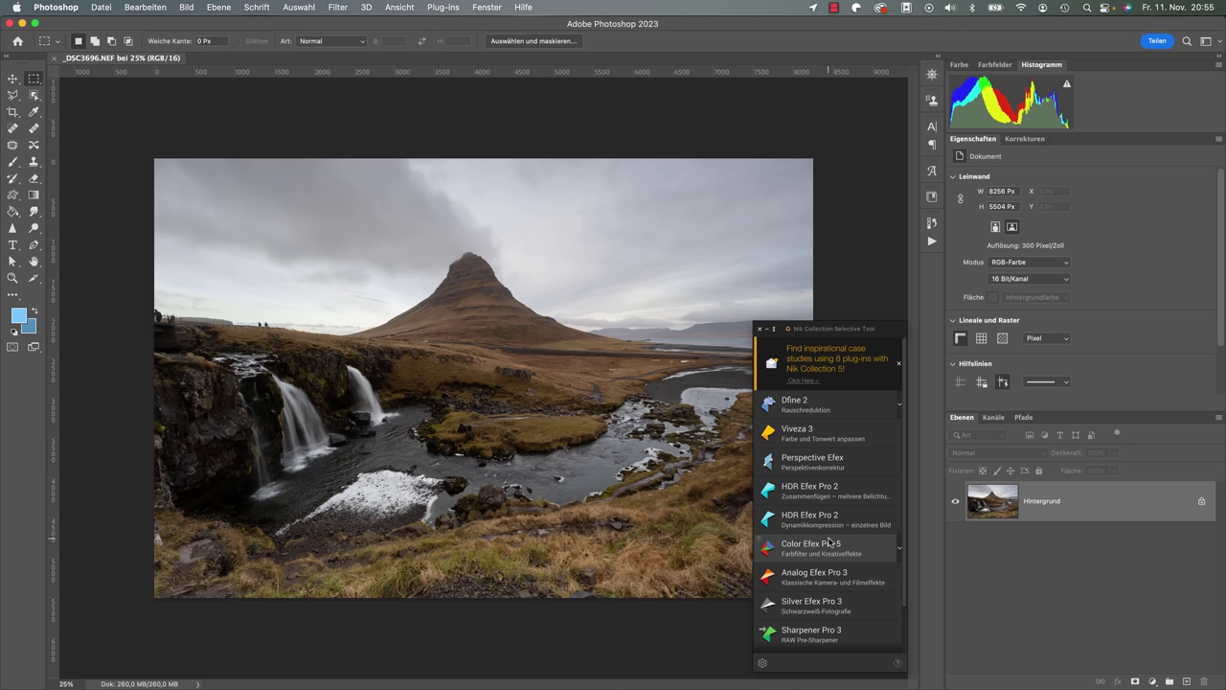
click(829, 541)
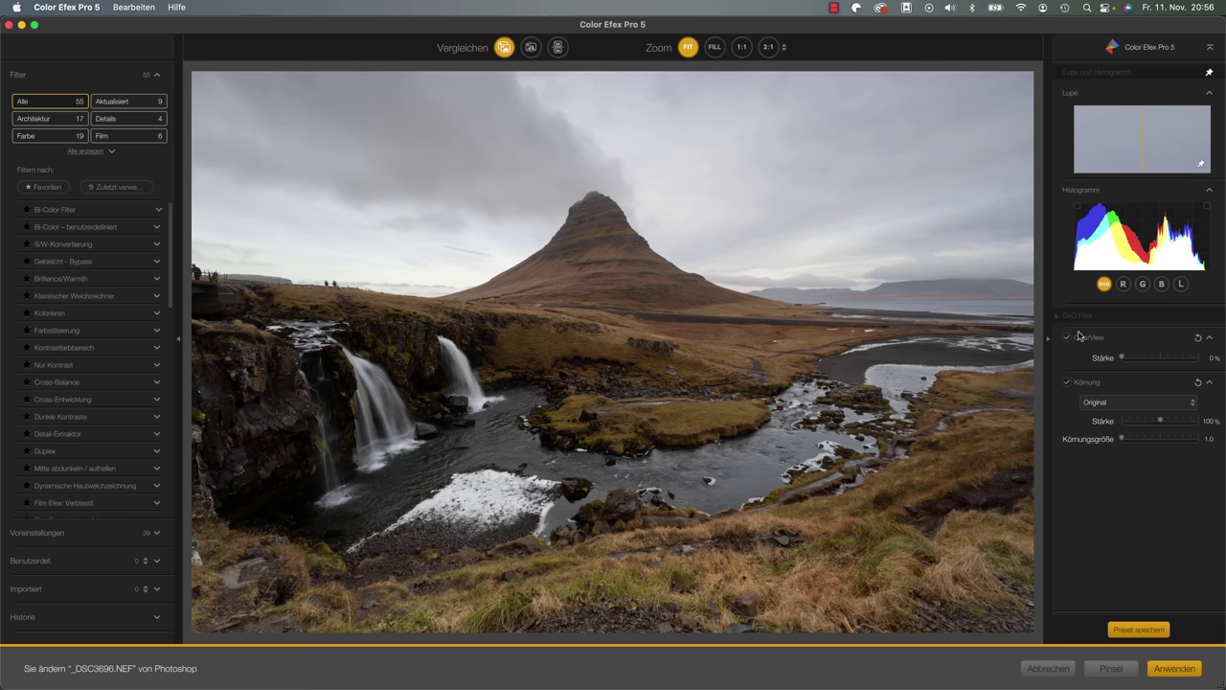
mouse_move(77, 226)
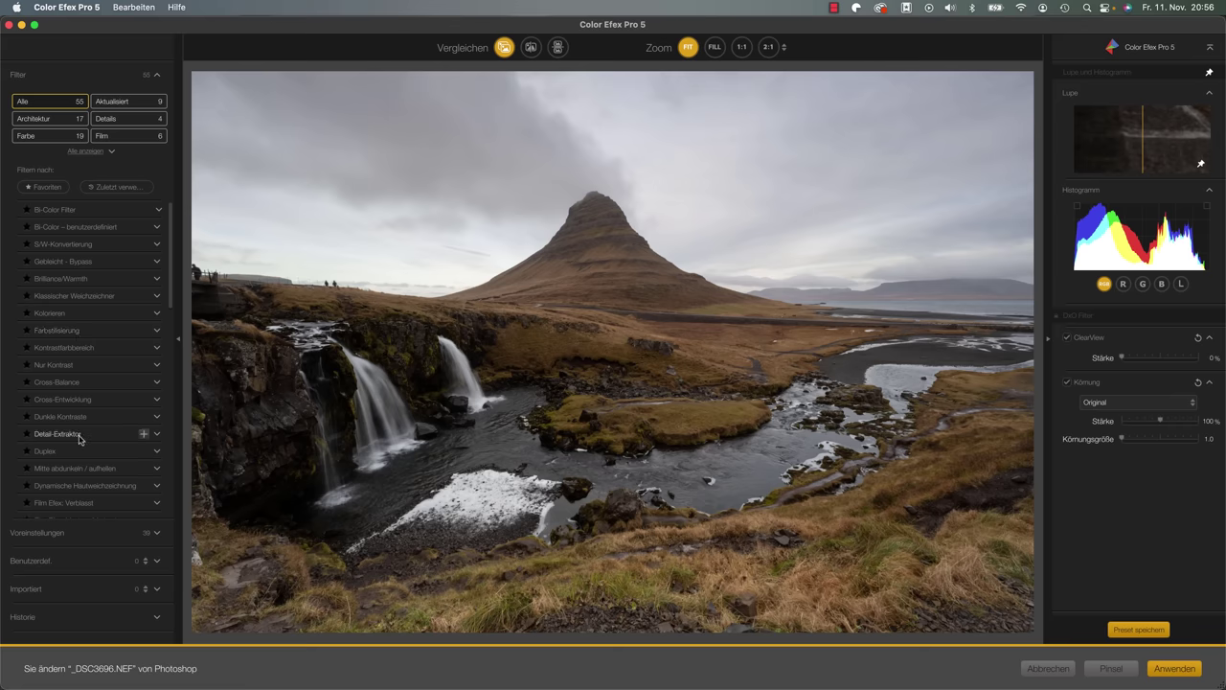
Add the Detail-Extraktor filter from the left filter list to the stack
click(145, 436)
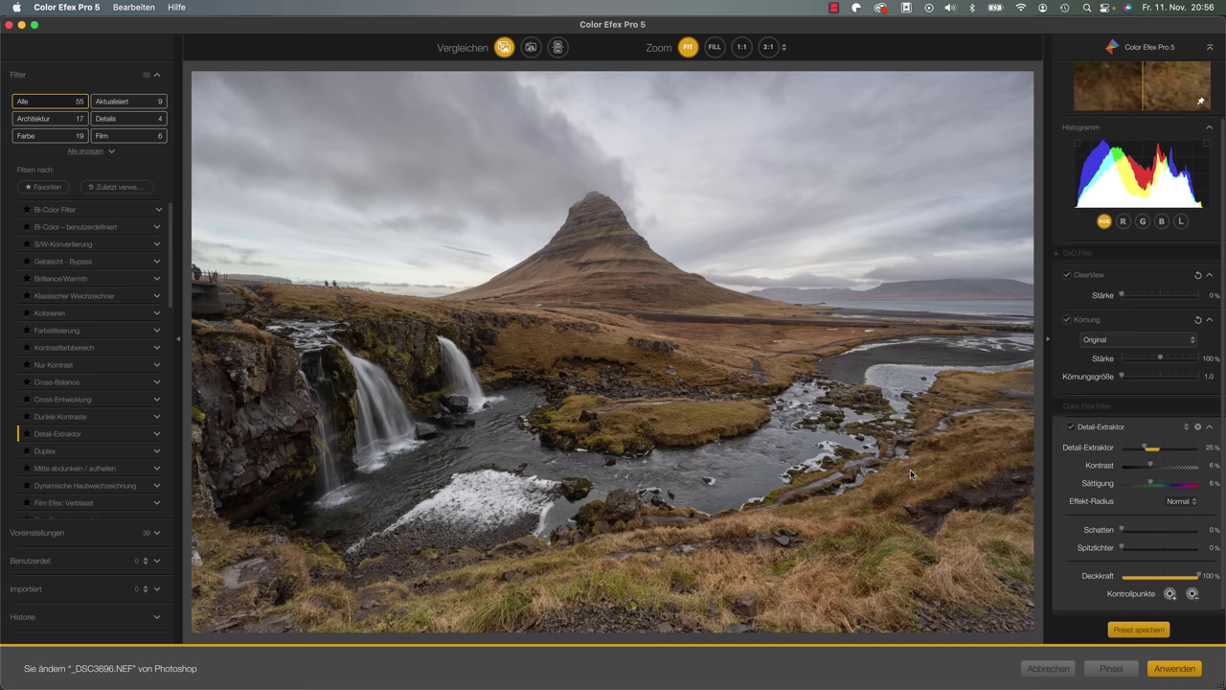
Reduce Detail-Extraktor to 10% and lower its Kontrast to 2% and Sättigung to 0%
click(1071, 427)
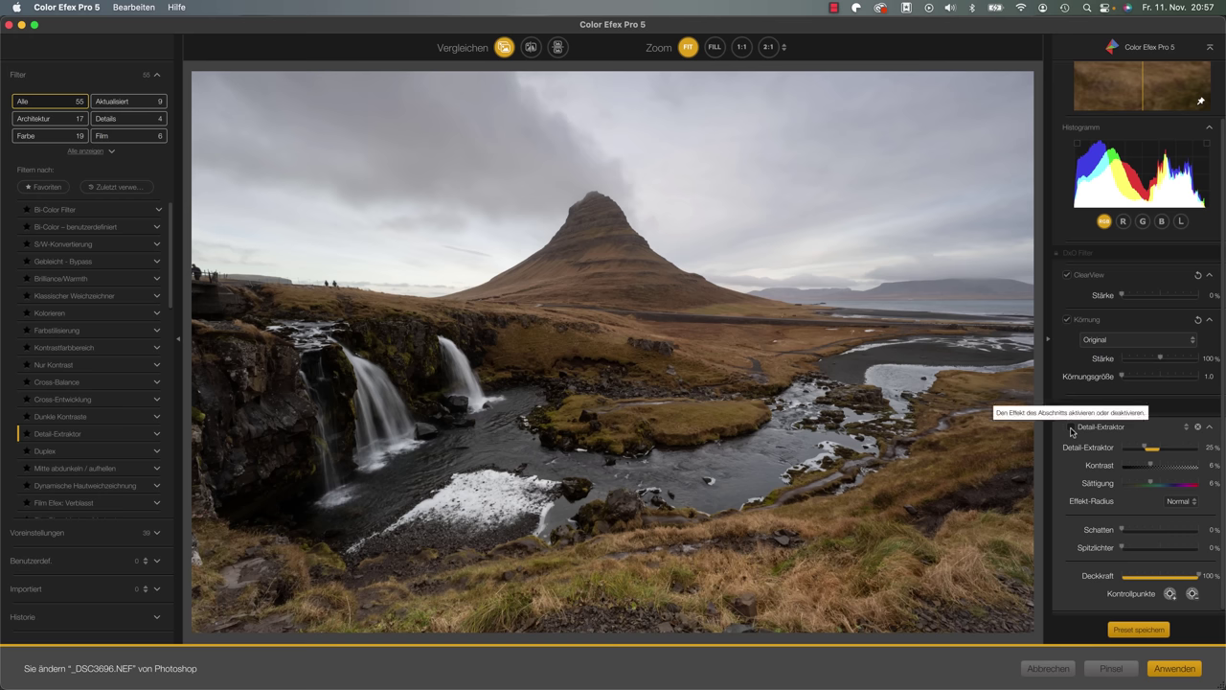
click(1071, 427)
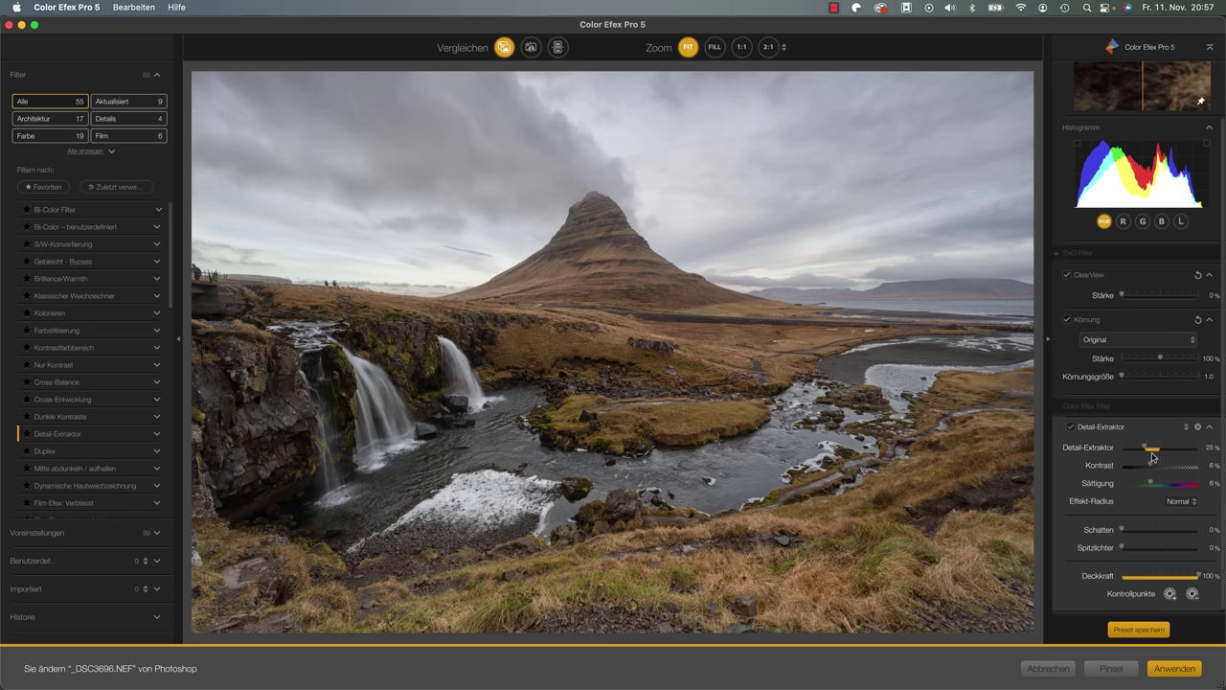
drag(1146, 451, 1141, 451)
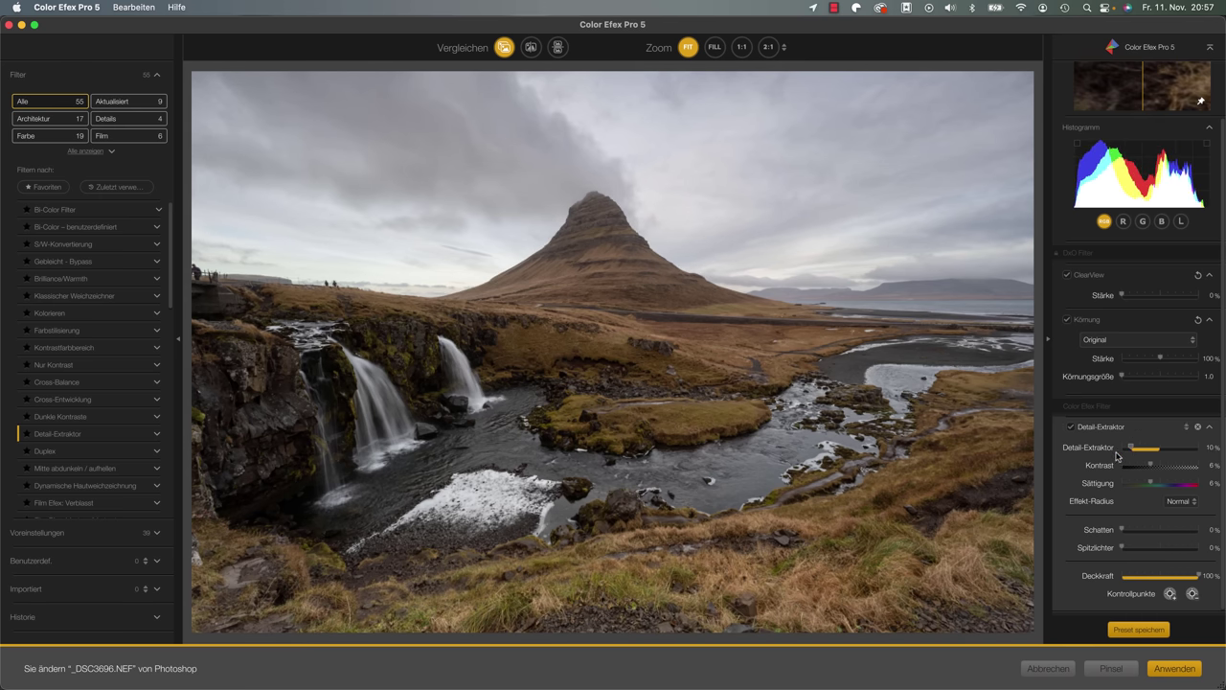
drag(1149, 467, 1149, 484)
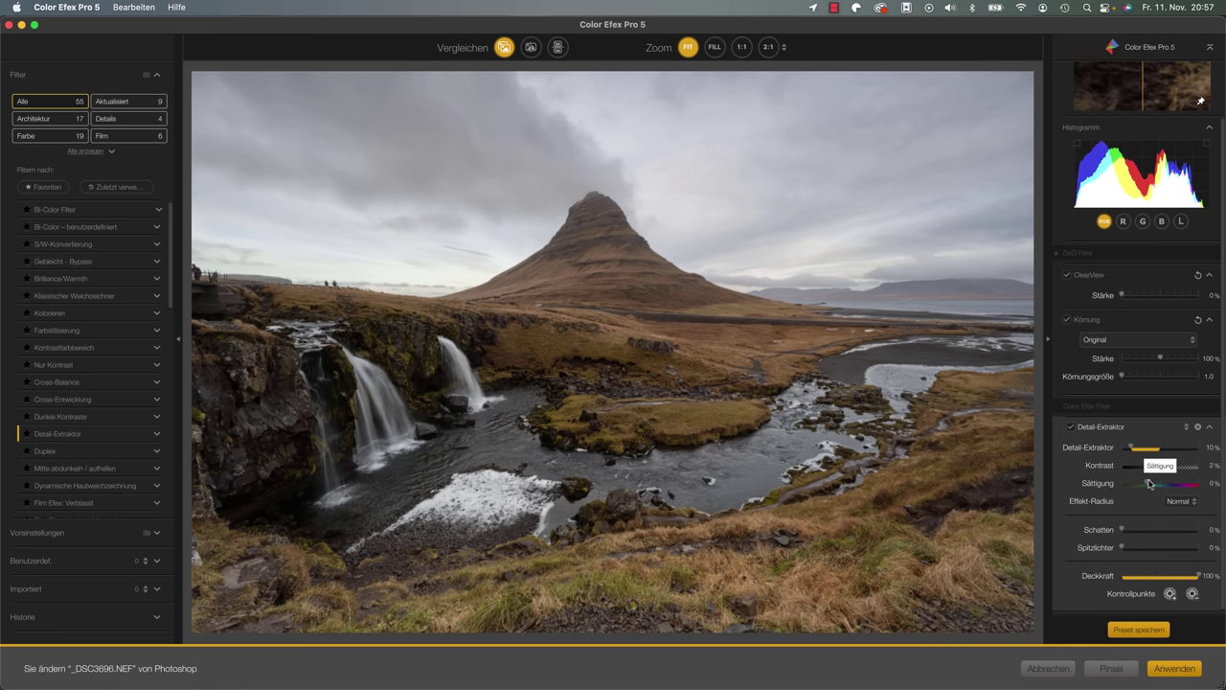
Compare the image with and without the filter, then blend it at 50% Deckkraft
click(1072, 427)
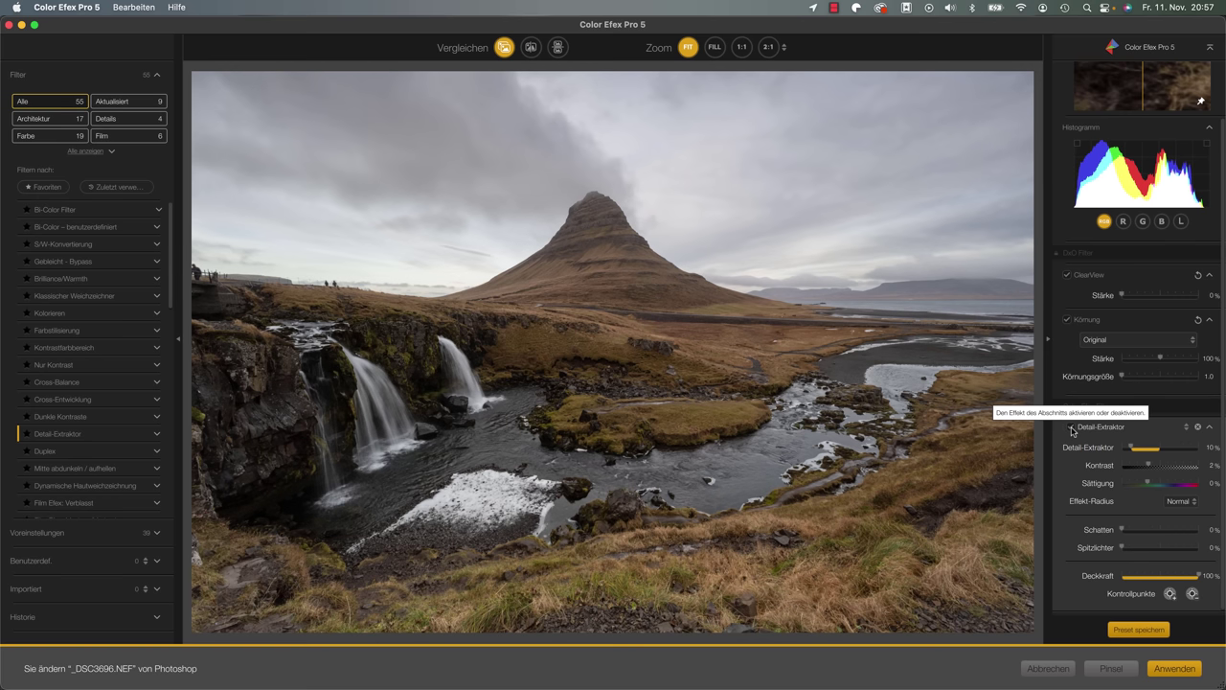
click(1072, 428)
click(1073, 427)
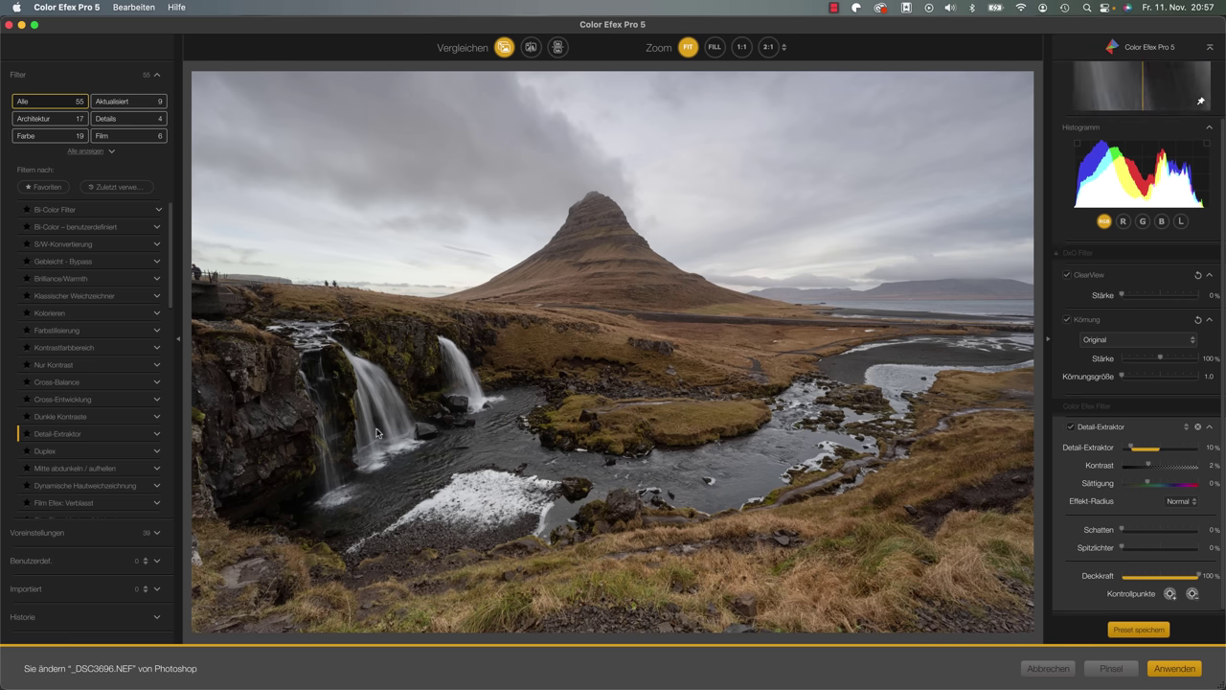
drag(1200, 578, 1132, 578)
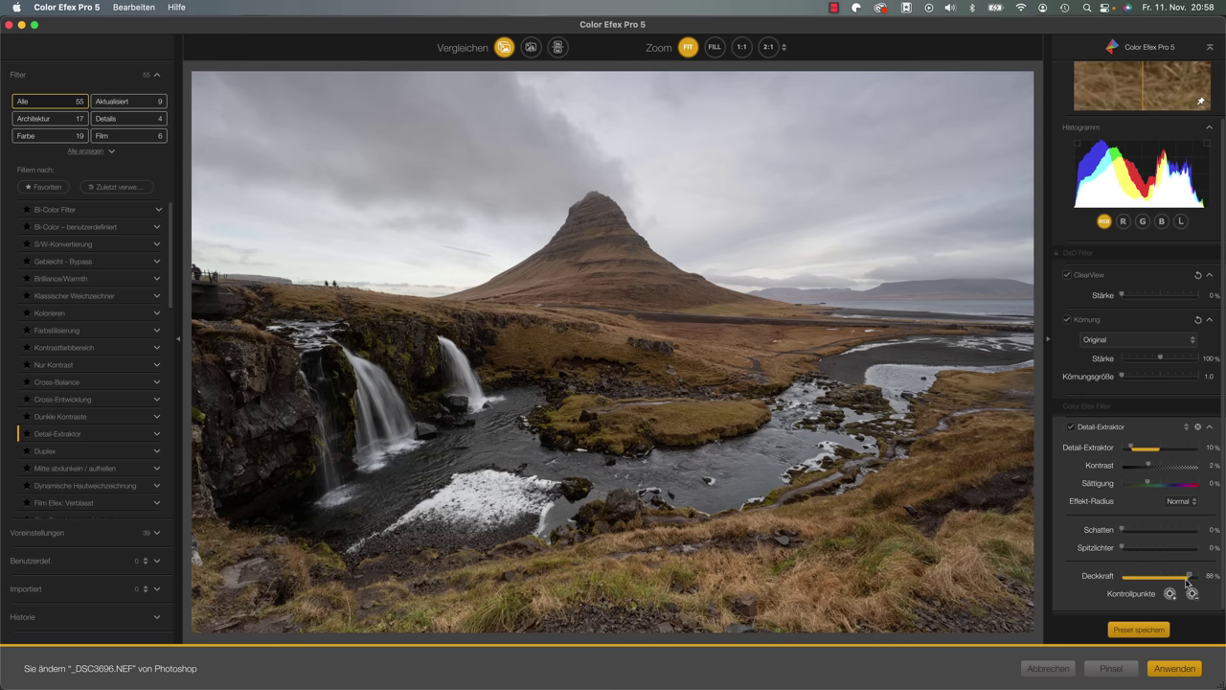
drag(1150, 578, 1209, 578)
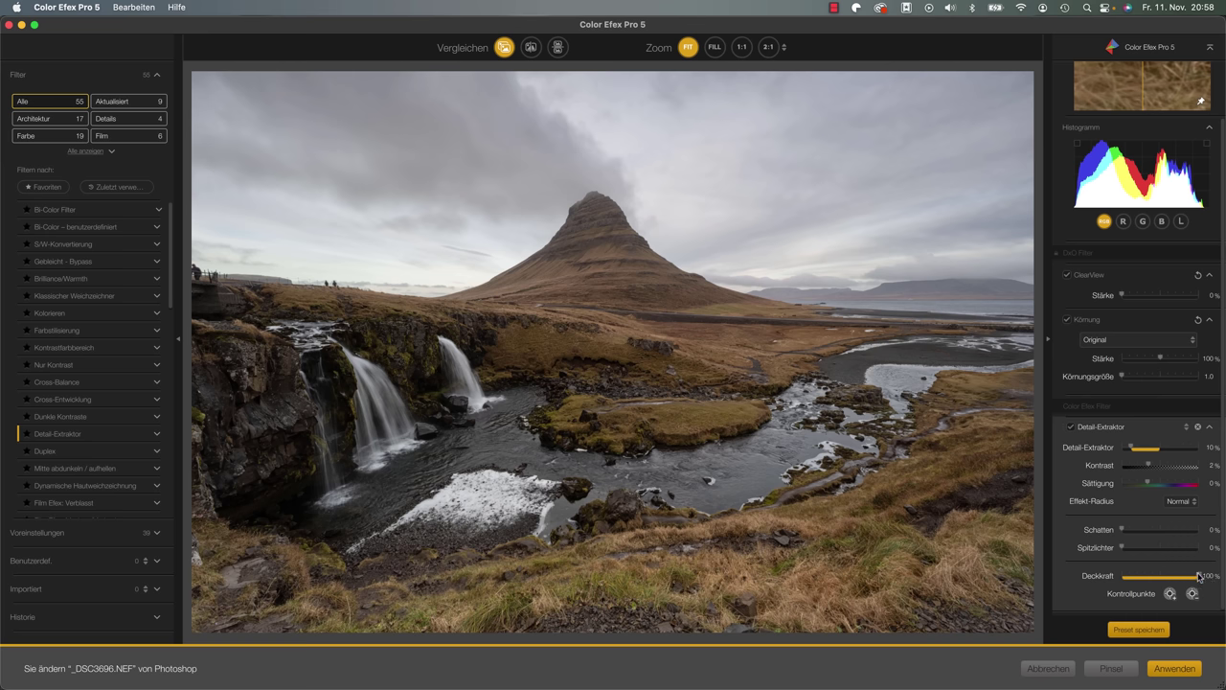
drag(1199, 576, 1164, 576)
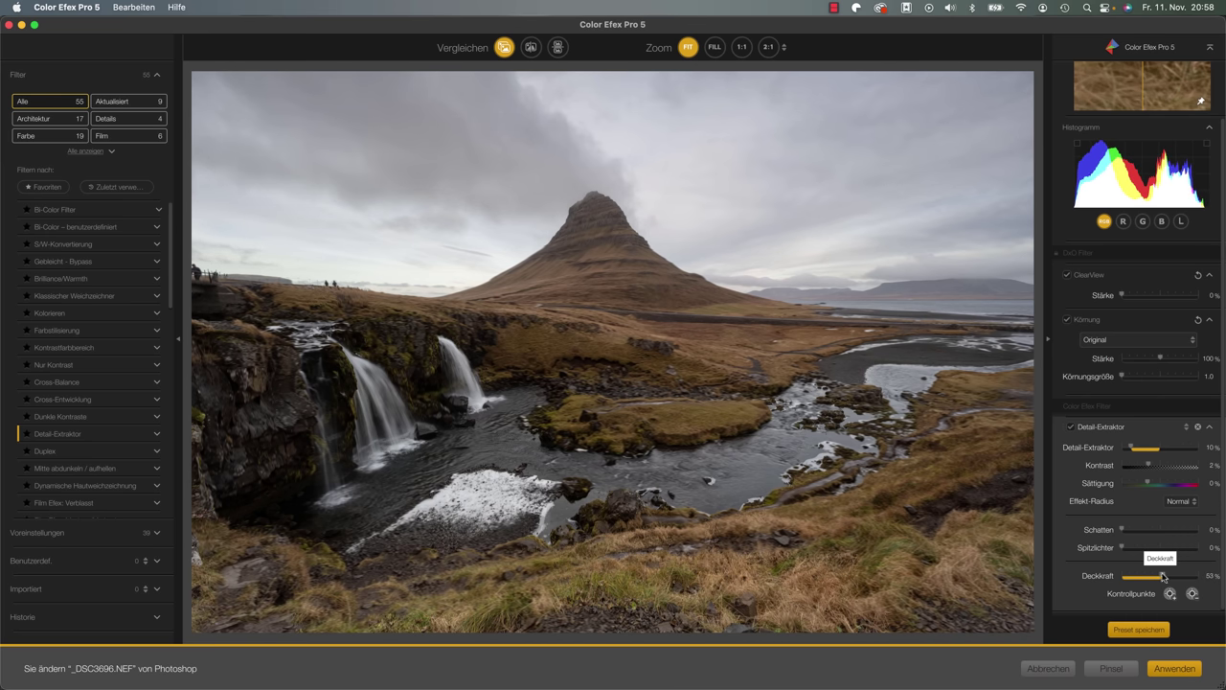
drag(1166, 577, 1164, 577)
Place two effect-removing control points on the river and waterfall, sizing each over the water
click(1193, 595)
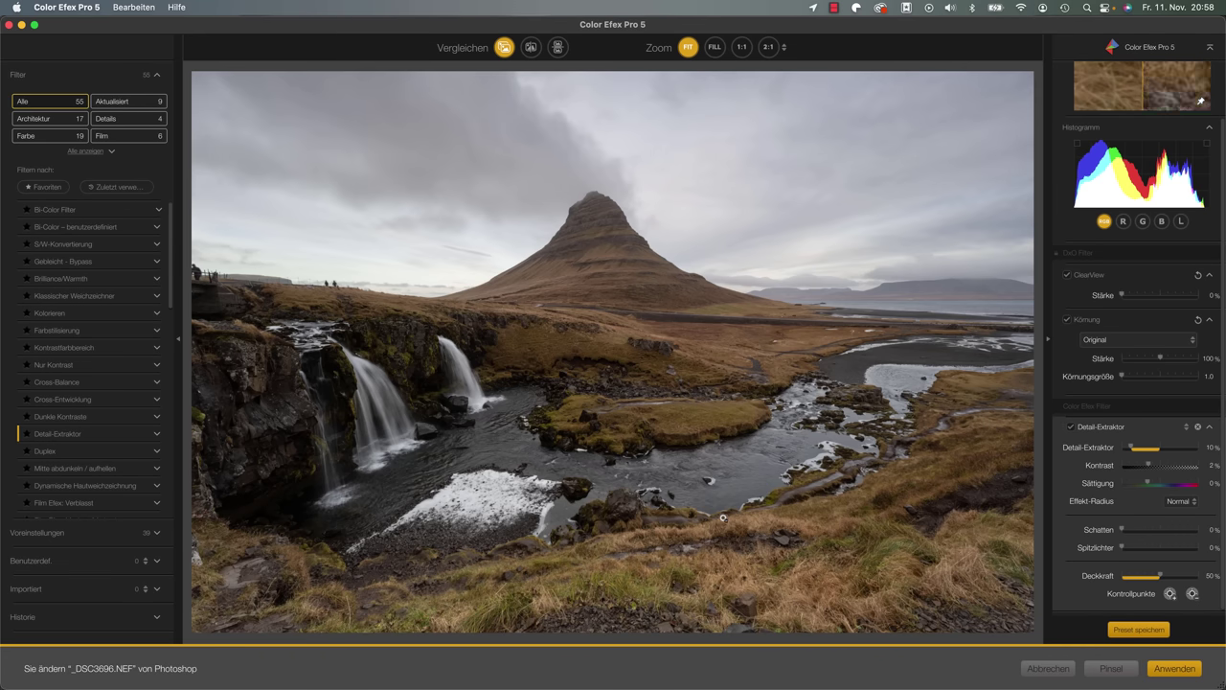
click(754, 459)
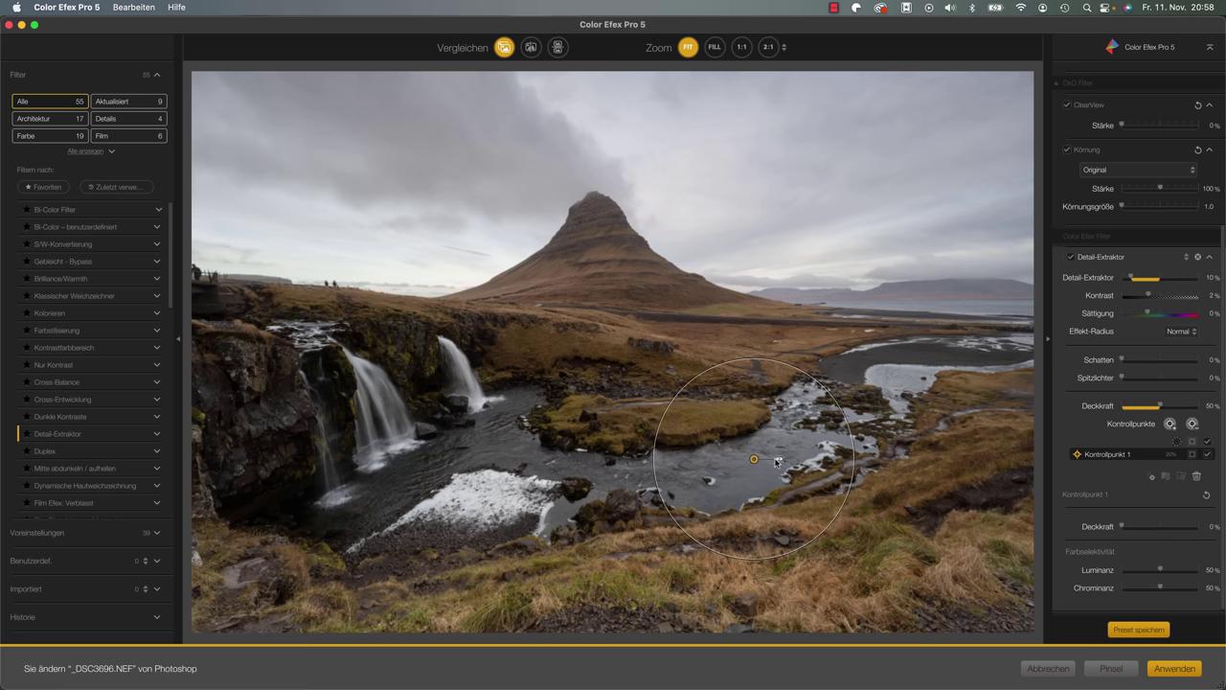
mouse_move(779, 461)
mouse_down()
mouse_move(737, 458)
mouse_move(781, 443)
mouse_up()
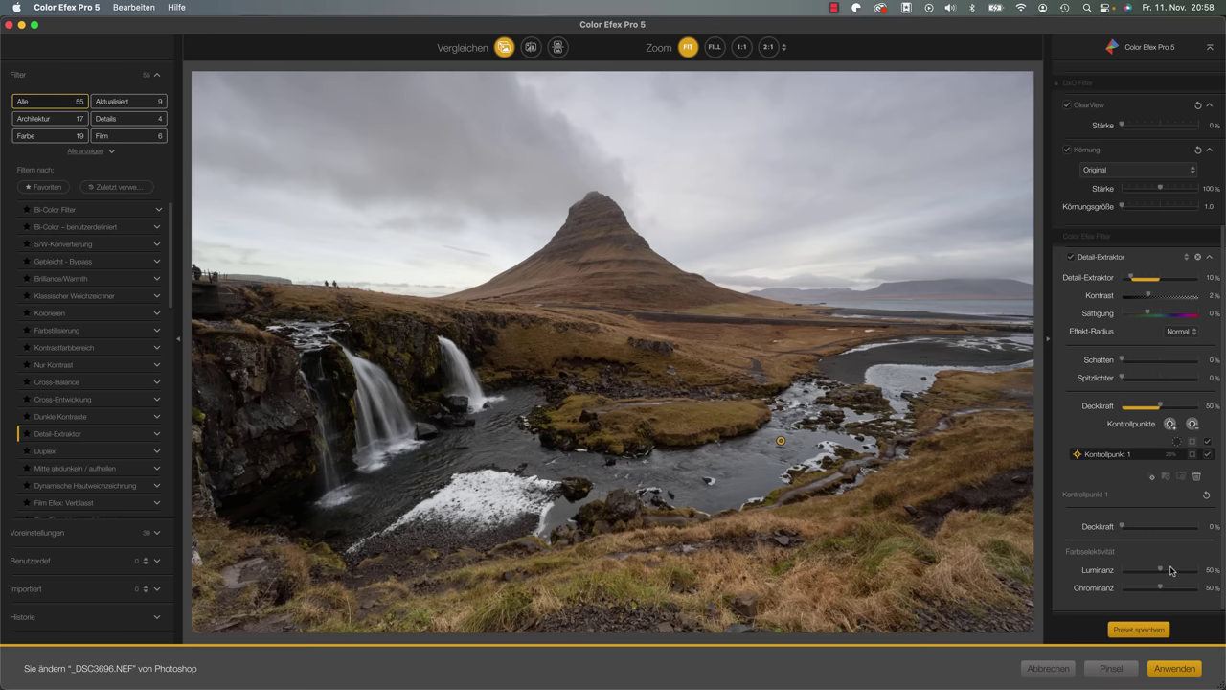
click(1171, 427)
click(528, 471)
drag(629, 469, 653, 469)
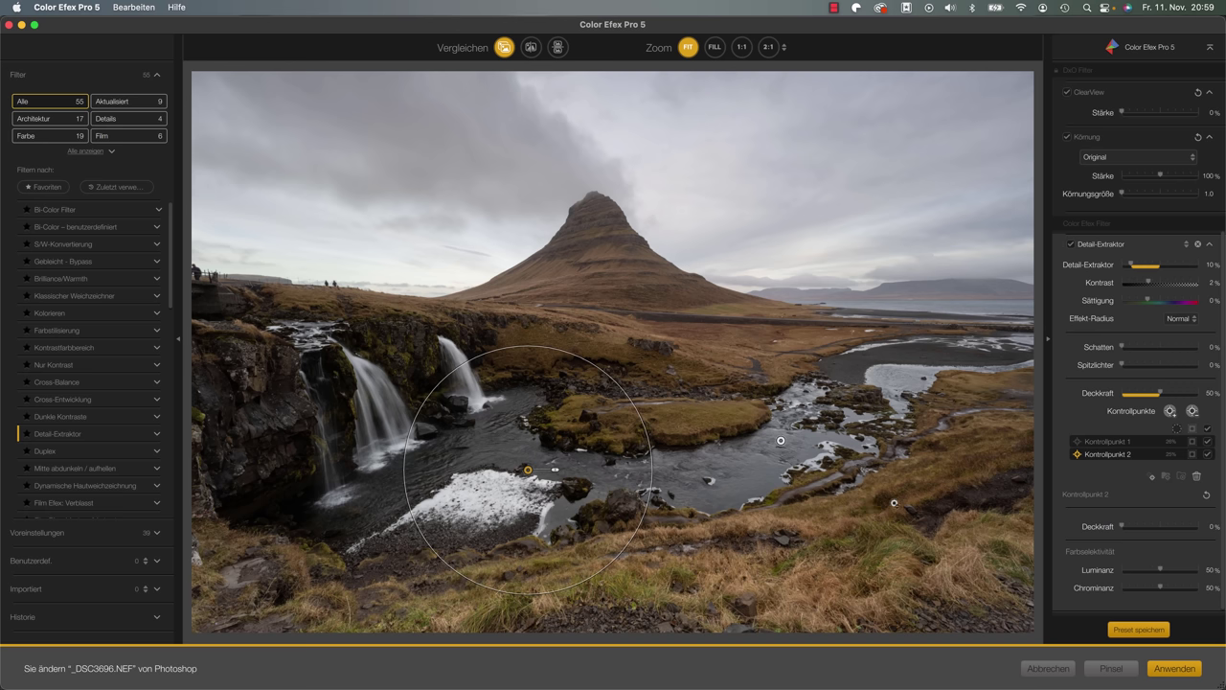
mouse_move(1121, 441)
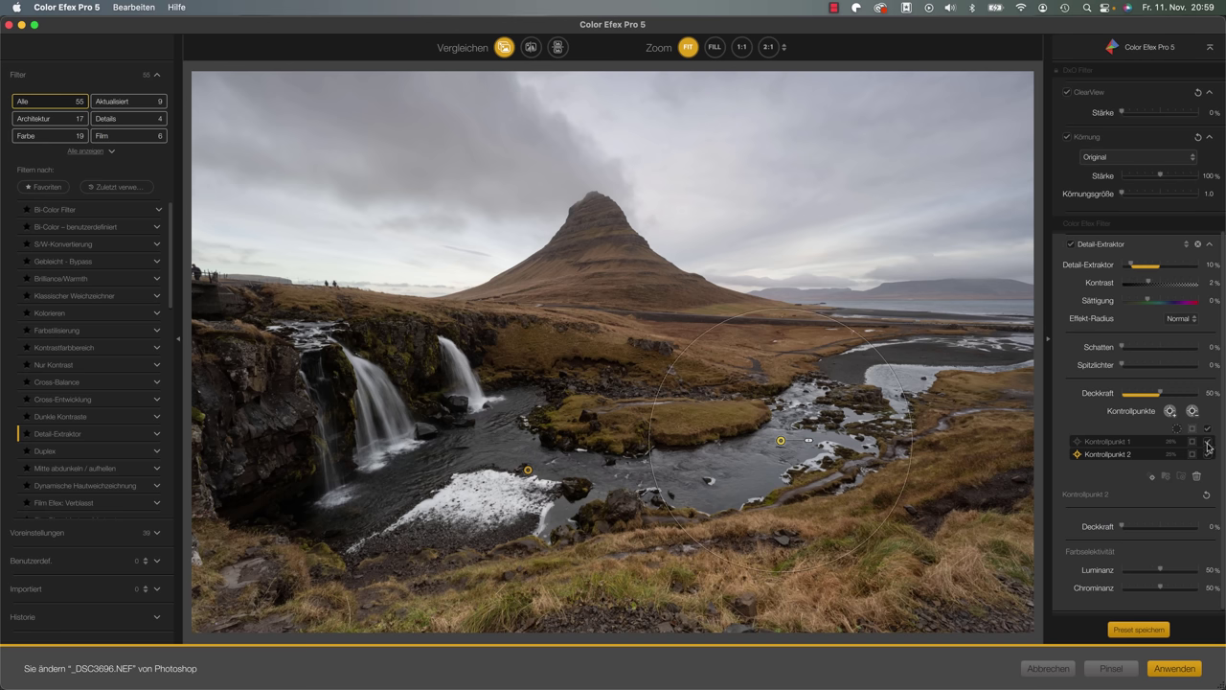
drag(531, 475, 554, 465)
Scroll the filter list and add Profi-Kontrast below the Detail-Extraktor
click(1171, 418)
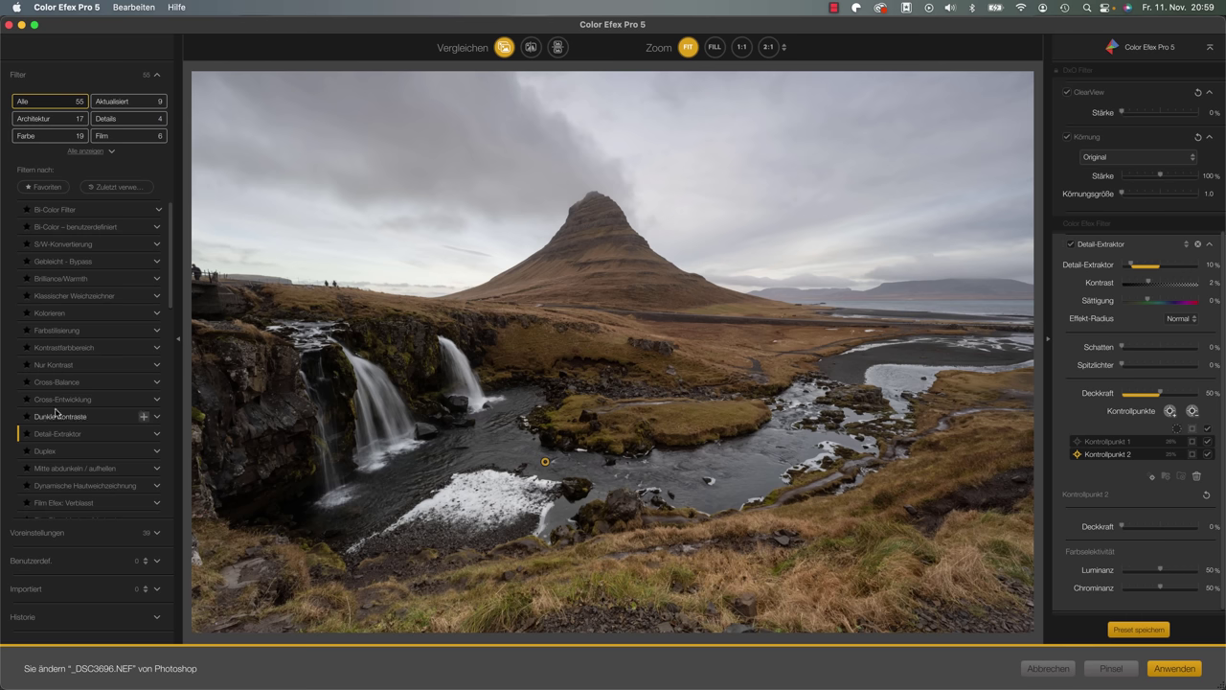
scroll(97, 400, down, 3)
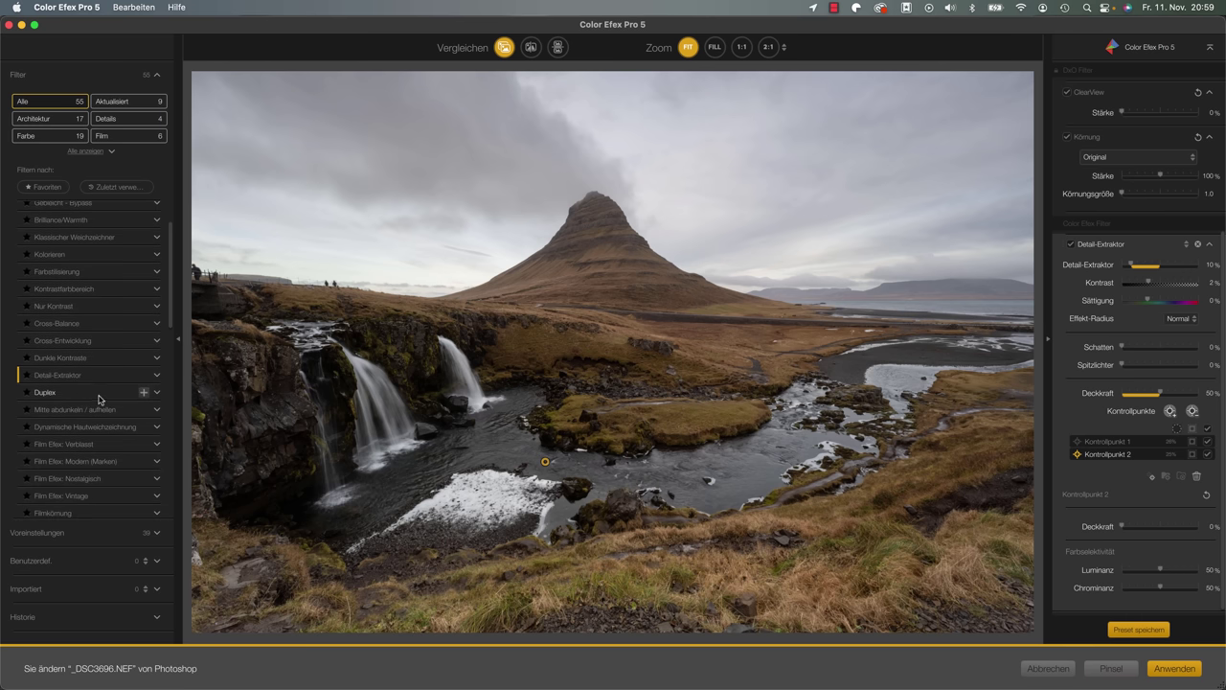
scroll(99, 398, down, 3)
scroll(100, 398, down, 5)
scroll(105, 383, down, 5)
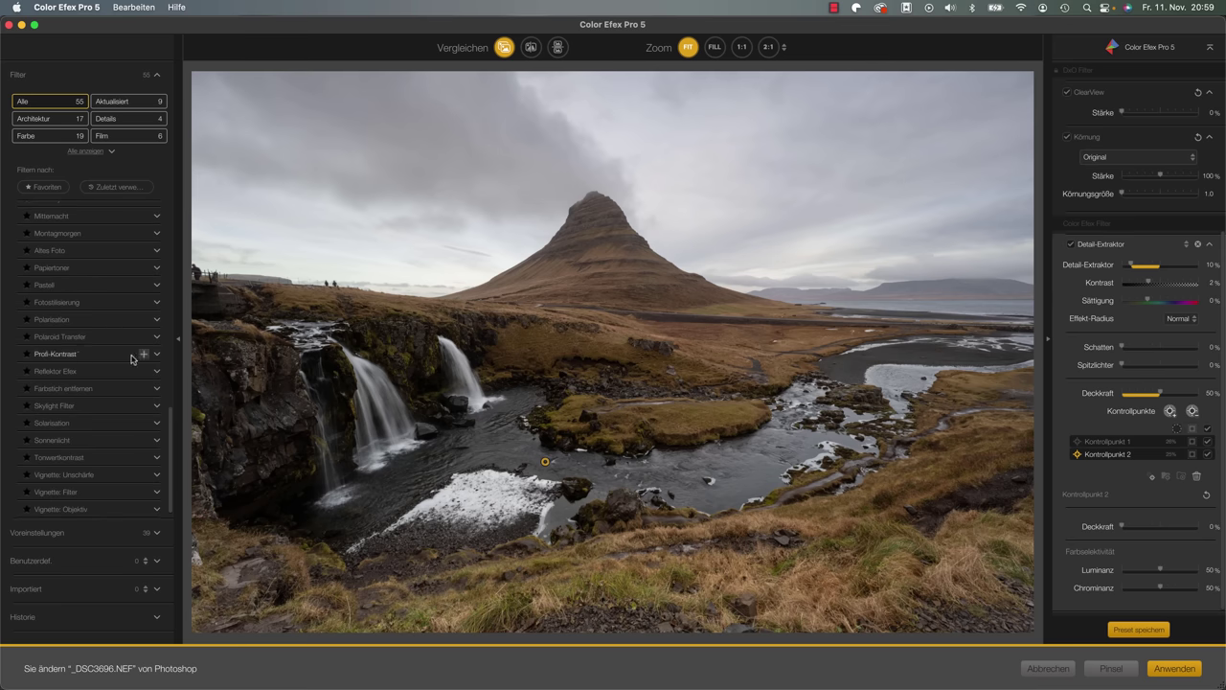
click(143, 354)
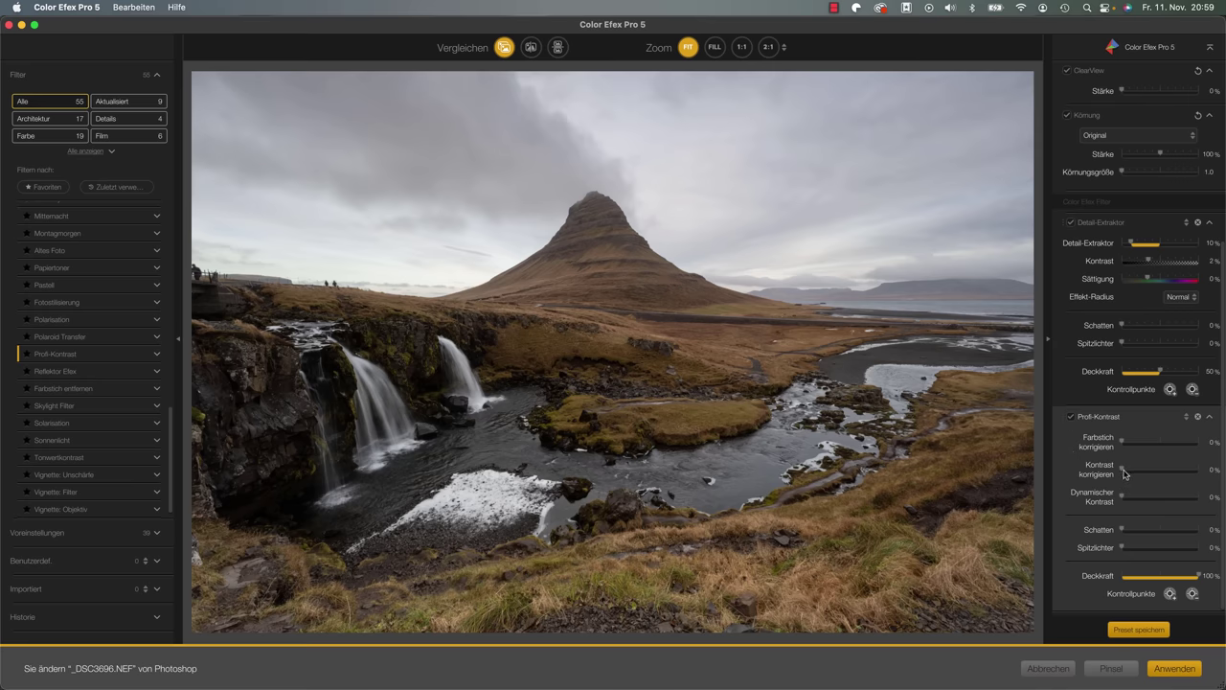
Set Profi-Kontrast's Dynamischer Kontrast to 30% and Kontrast korrigieren to 10%
mouse_move(1123, 498)
mouse_down()
mouse_move(1159, 502)
mouse_move(1098, 503)
mouse_up()
drag(1125, 499, 1158, 502)
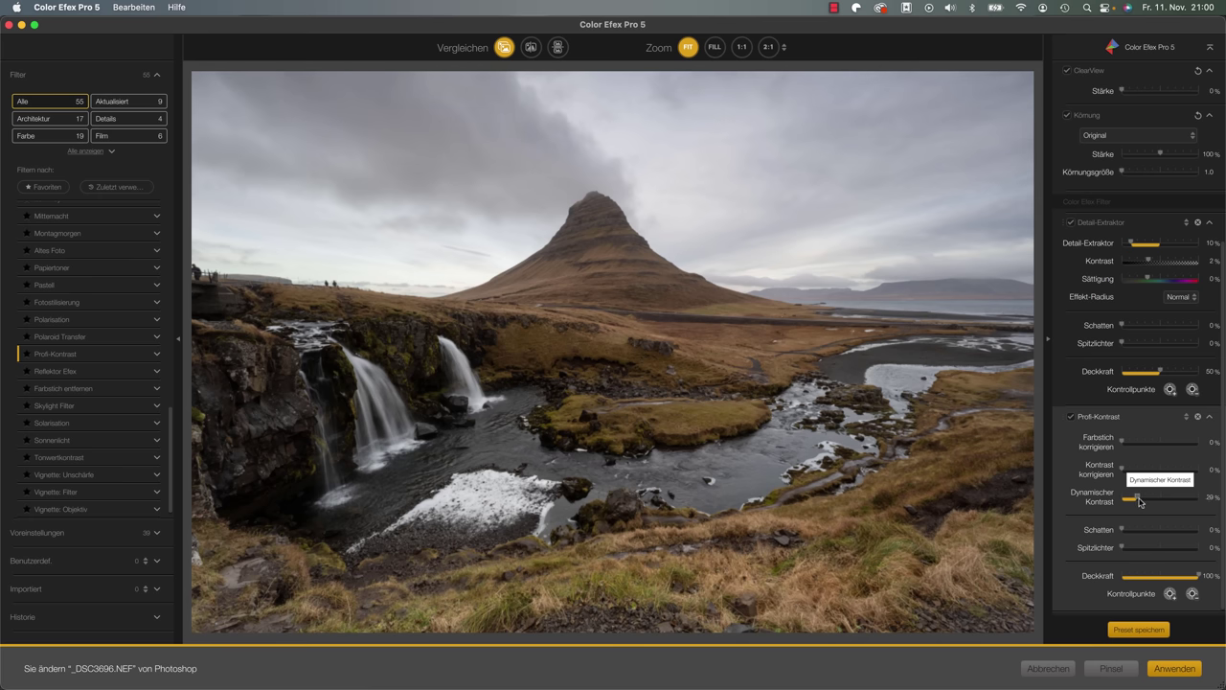
drag(1158, 502, 1144, 500)
click(1144, 499)
click(1123, 471)
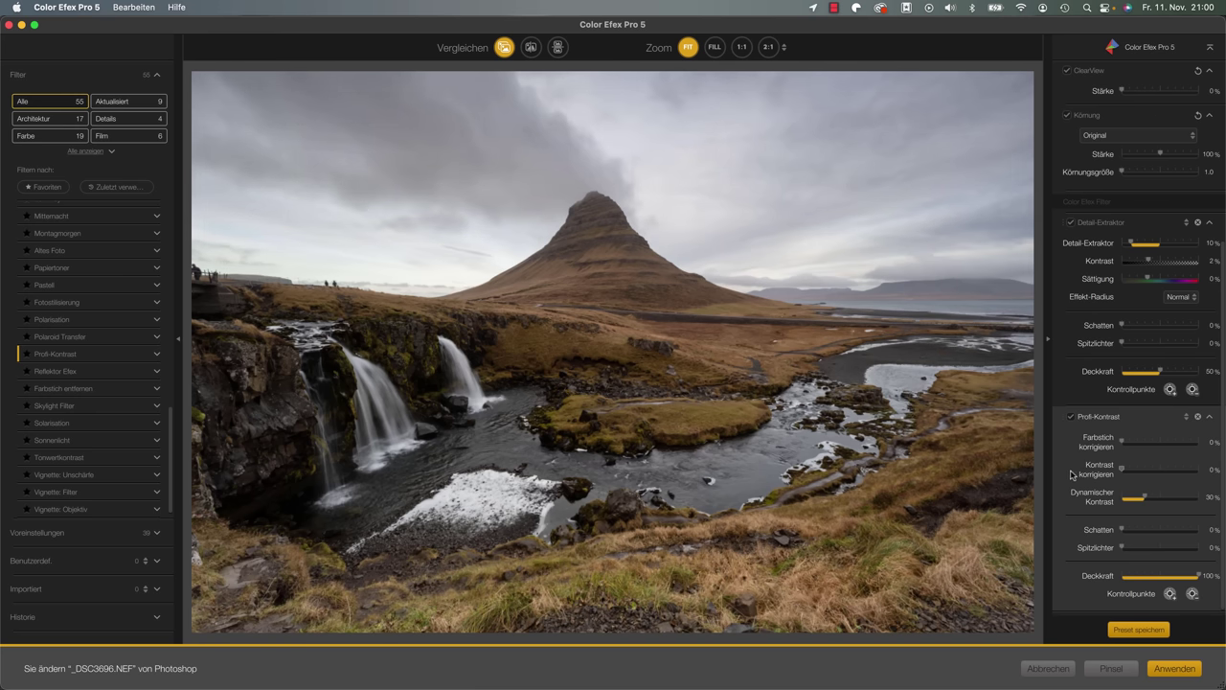
drag(1121, 471, 1130, 473)
Toggle Profi-Kontrast off and on to compare, leaving it enabled
click(1072, 418)
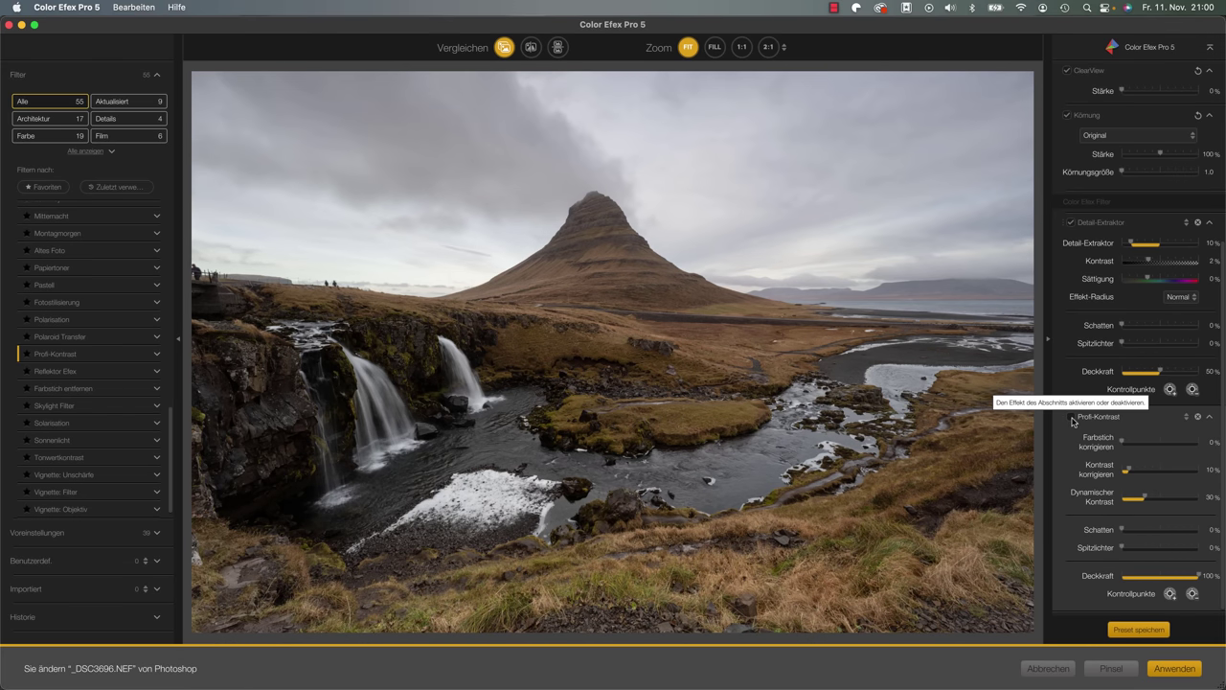
click(1072, 418)
click(1072, 418)
click(1072, 418)
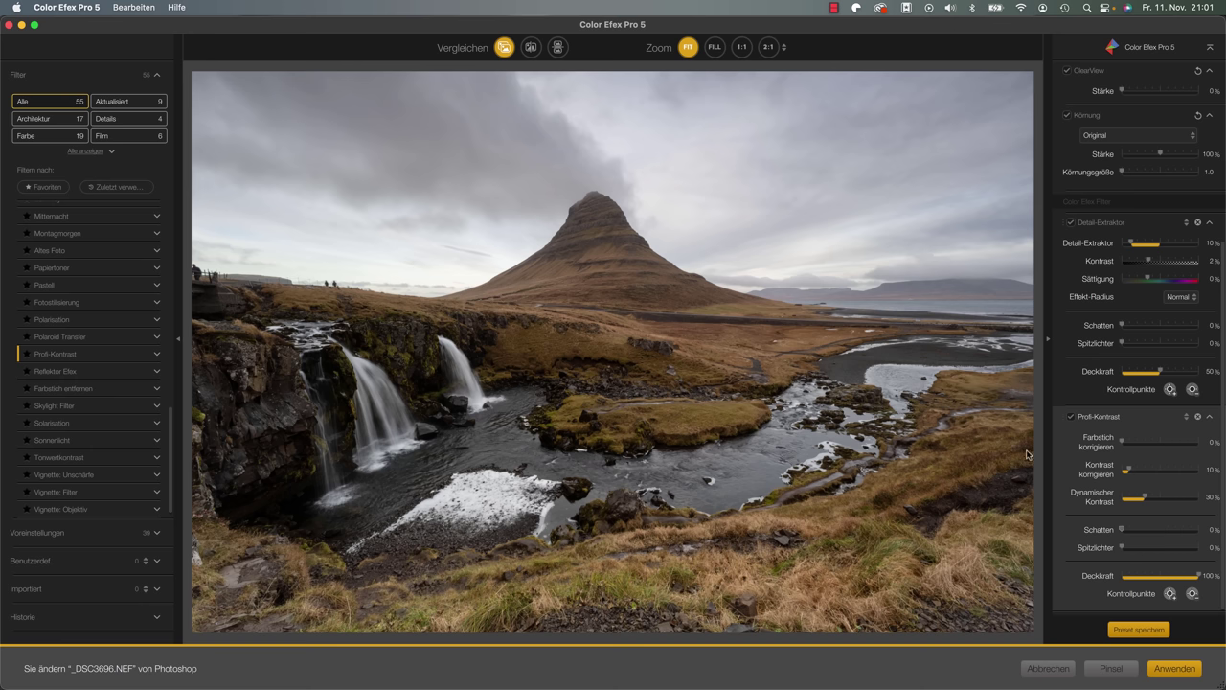
click(1072, 418)
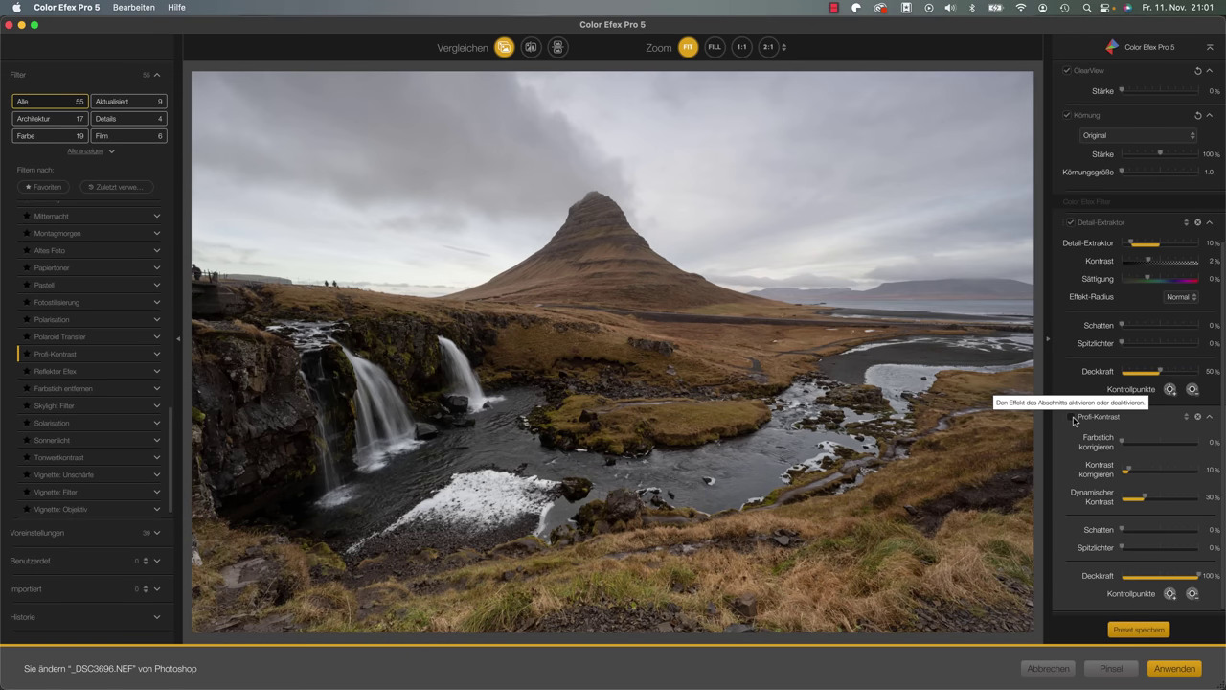
click(1190, 593)
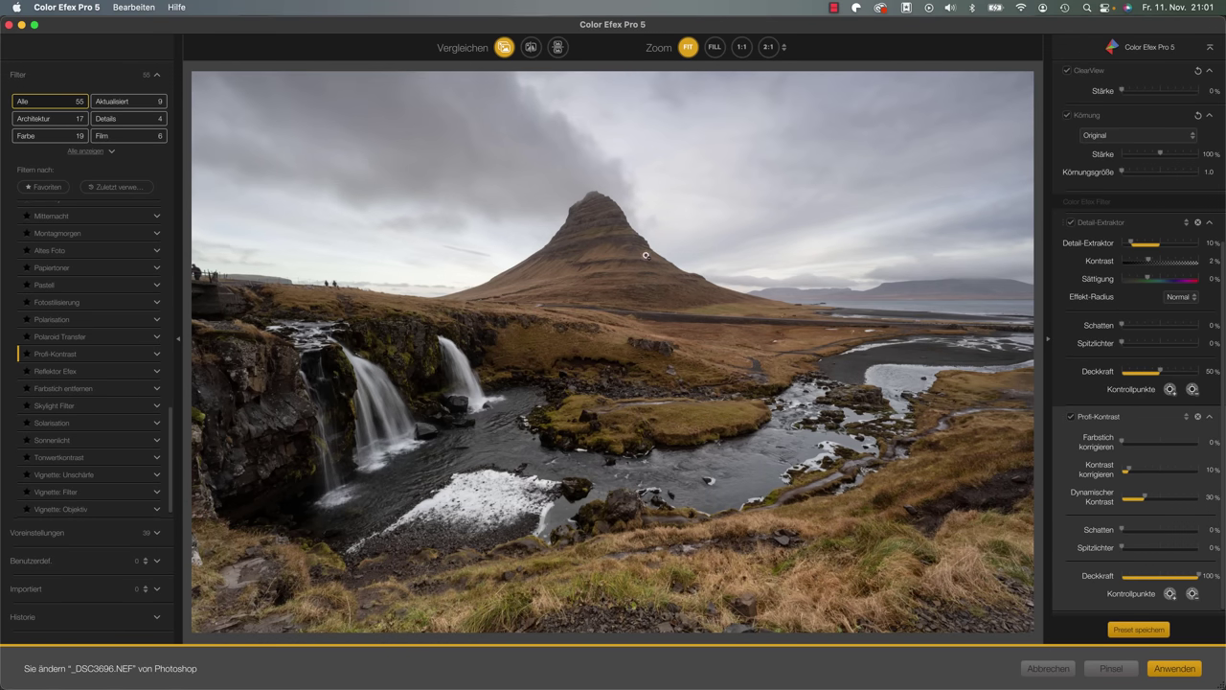
Place and size control points in the sky around the peak, then raise Dynamischer Kontrast to 40%
click(384, 185)
mouse_move(410, 185)
mouse_down()
mouse_move(451, 185)
mouse_move(415, 185)
mouse_up()
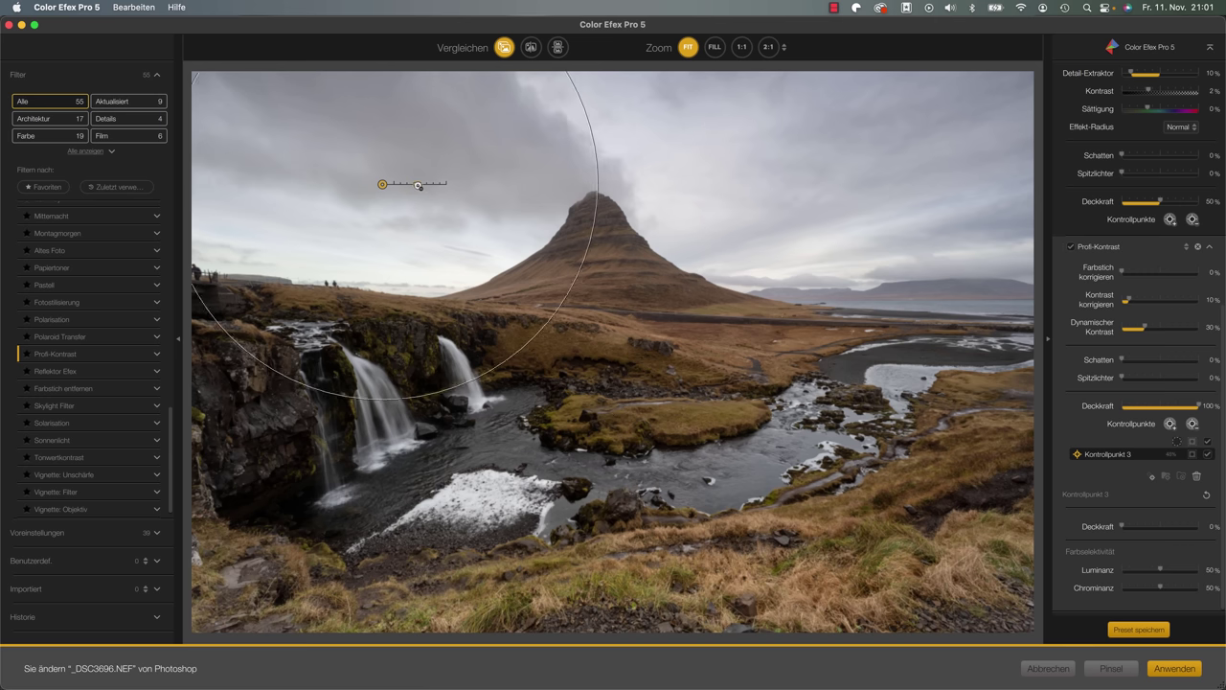
drag(384, 185, 364, 158)
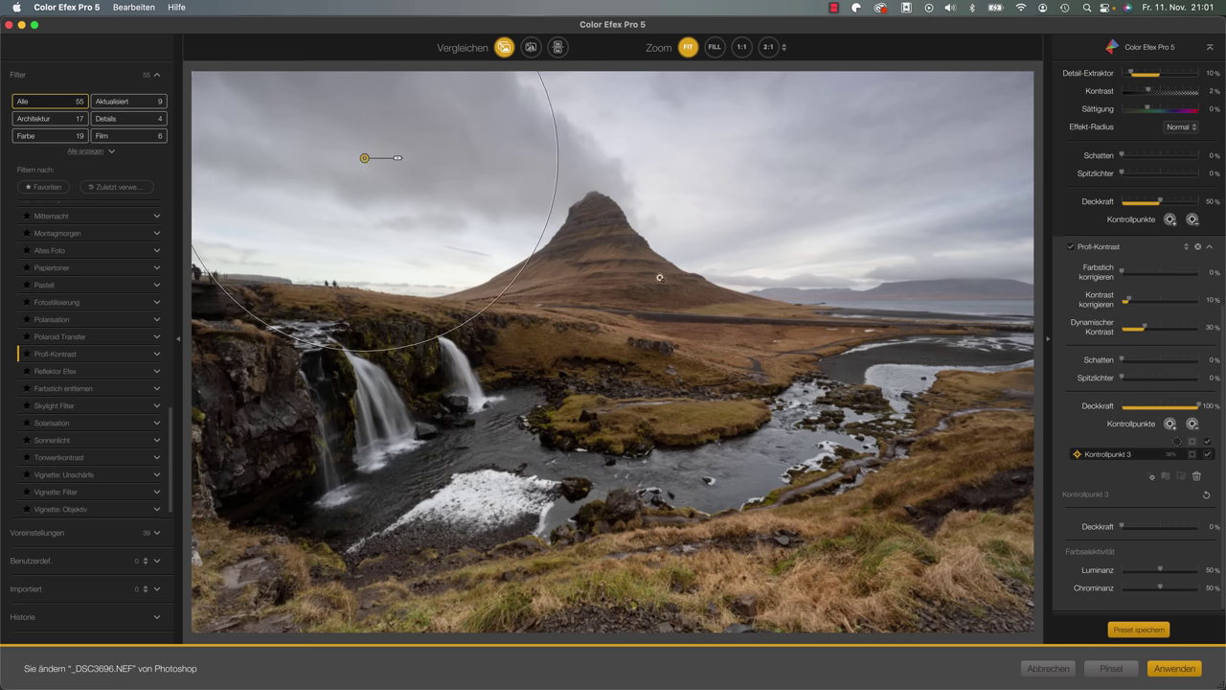
scroll(1150, 402, up, 3)
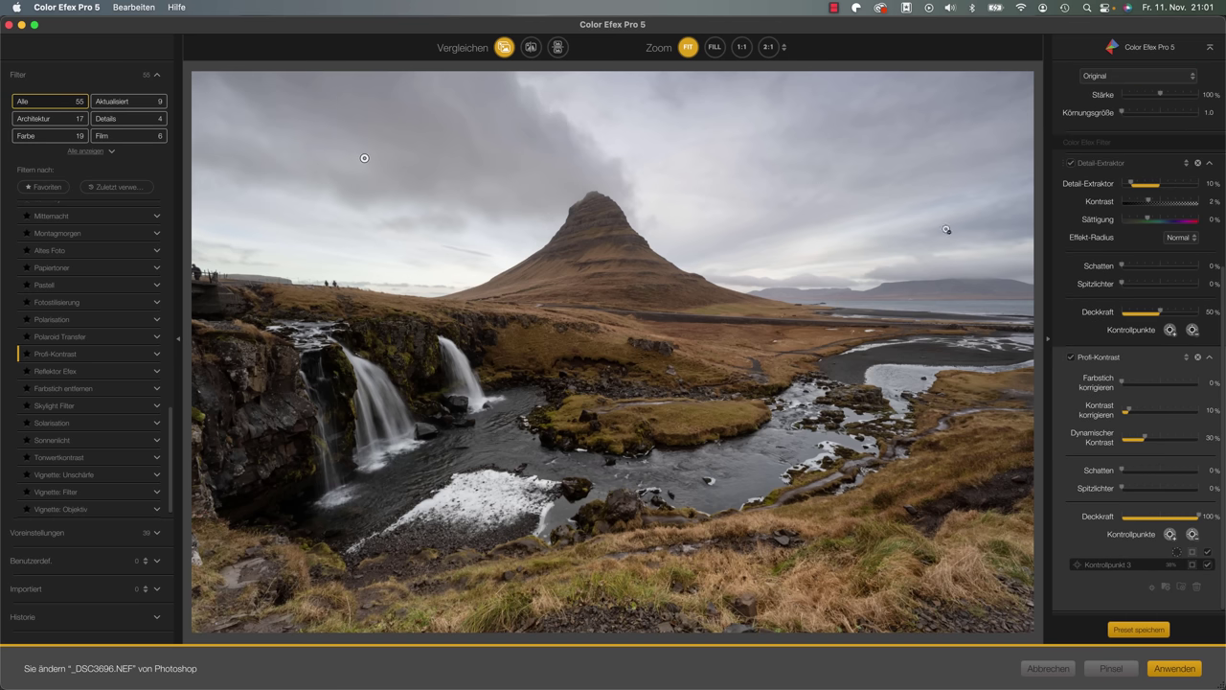
click(842, 172)
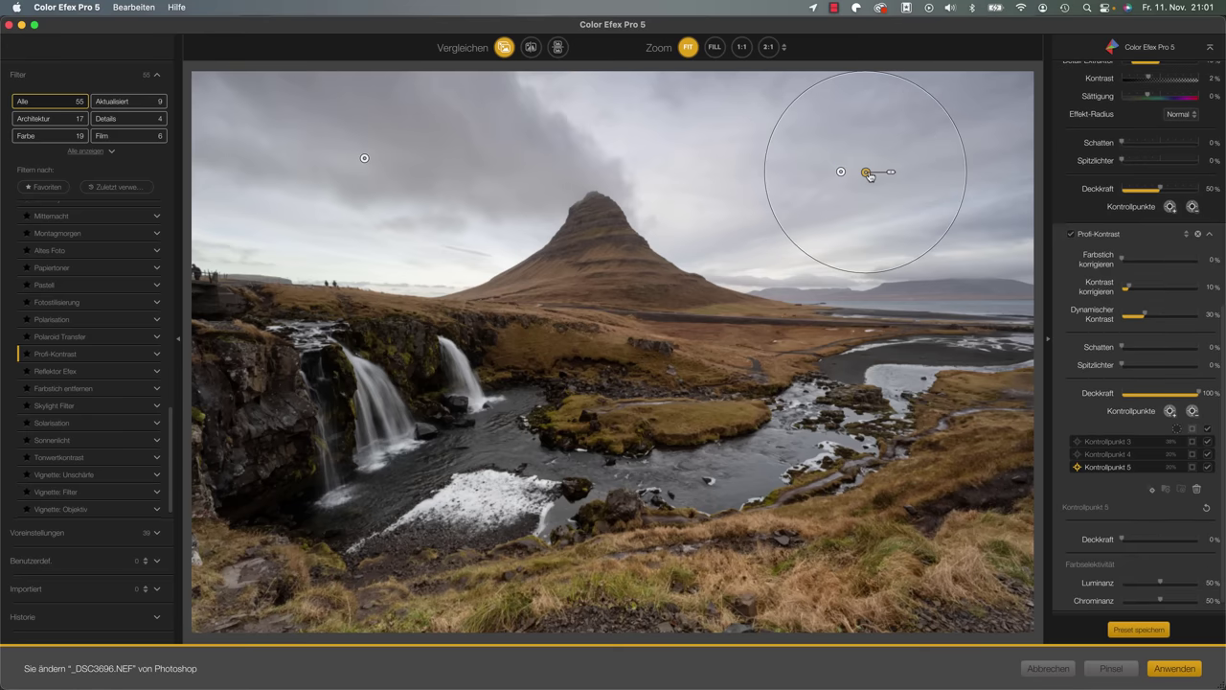
drag(891, 174, 901, 174)
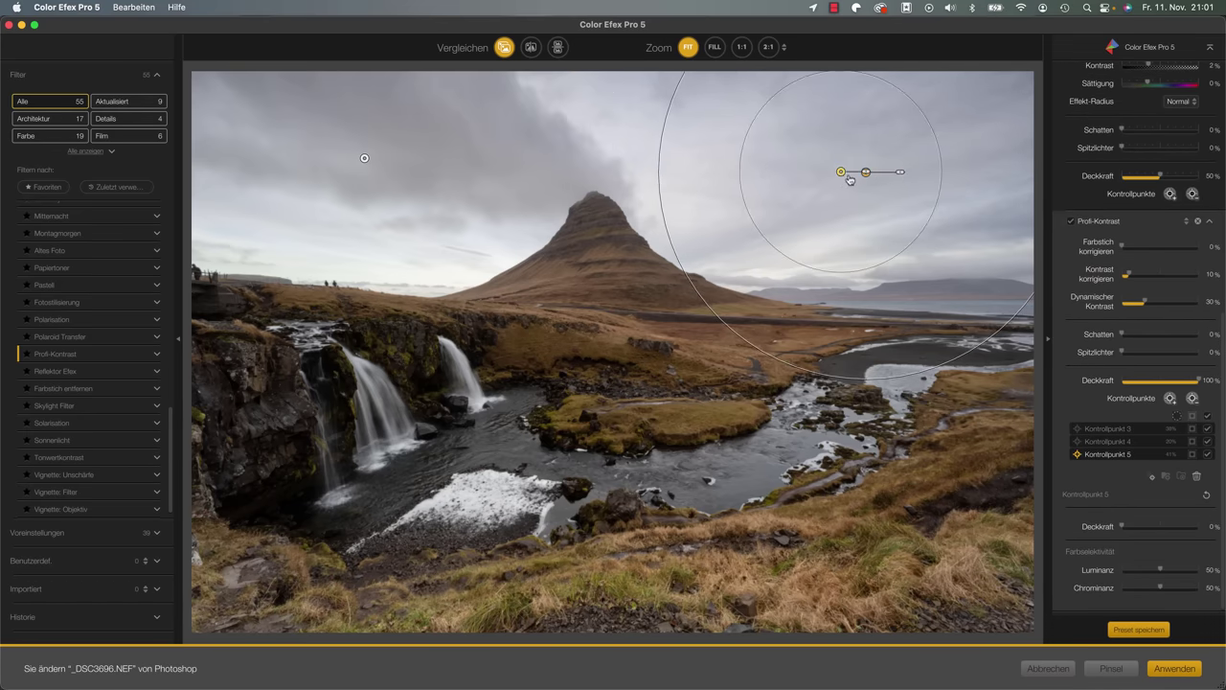
drag(841, 172, 591, 160)
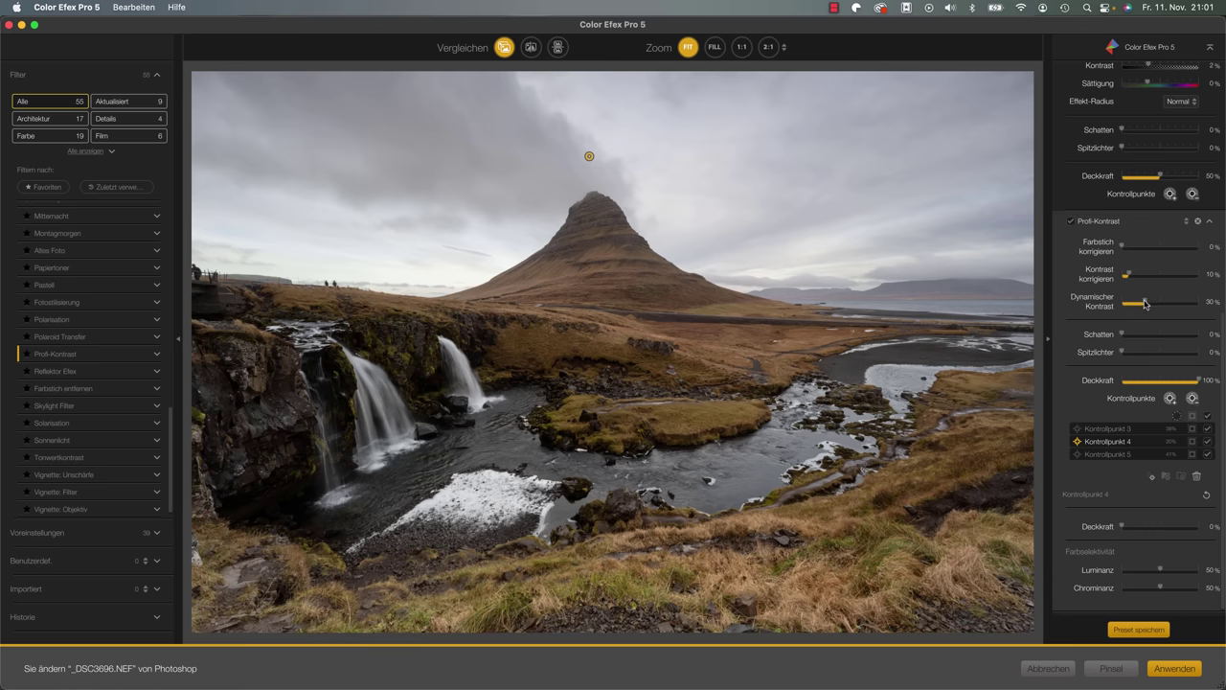
drag(1145, 302, 1154, 304)
Add the Glamouröser Schein filter and toggle it on and off to compare, leaving it enabled
mouse_move(102, 389)
scroll(102, 390, up, 10)
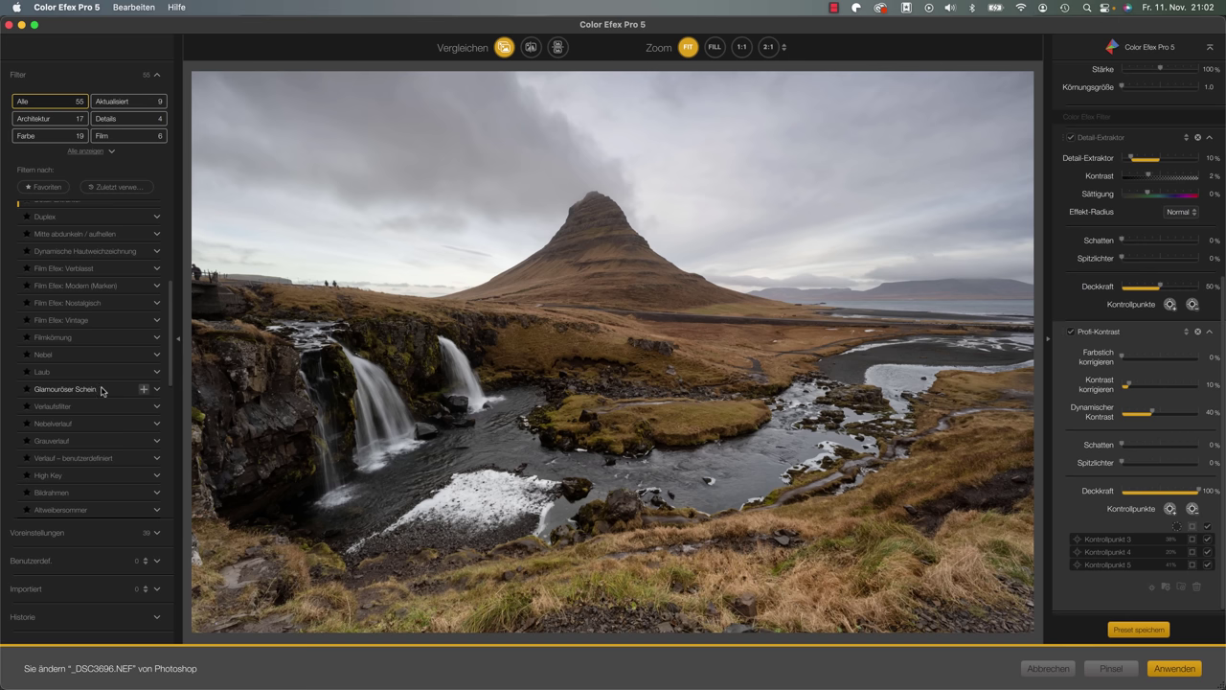
click(143, 389)
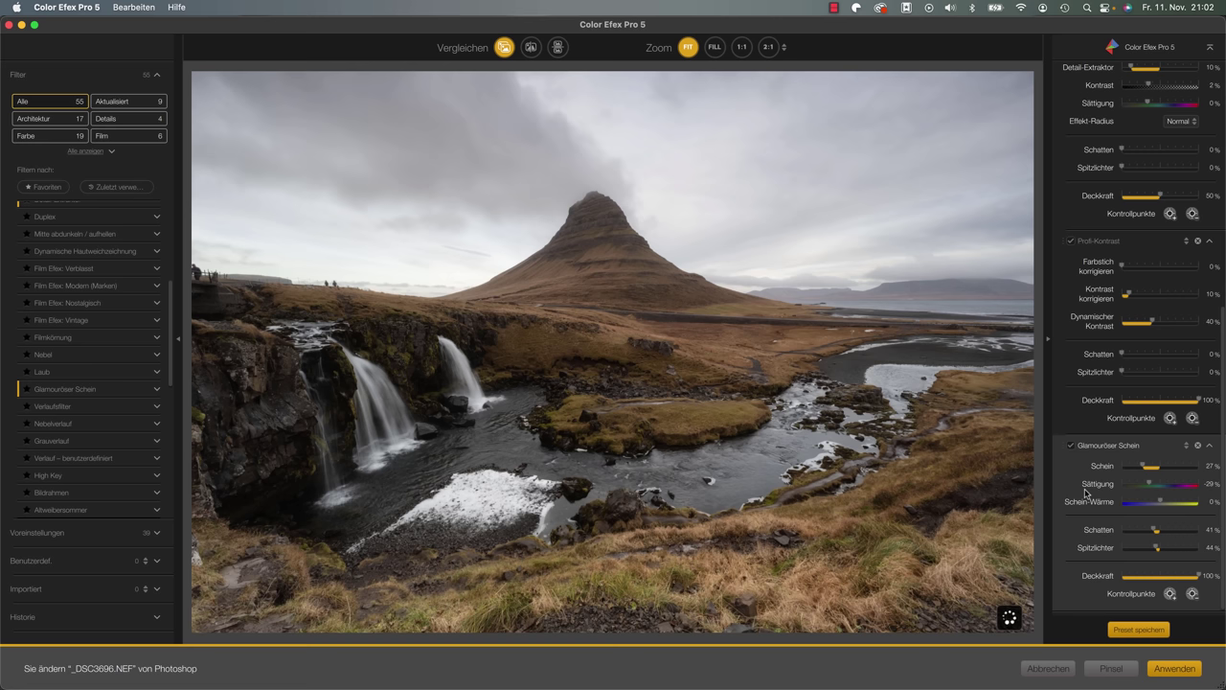
click(1071, 446)
click(1071, 447)
click(1072, 447)
click(1071, 446)
click(1070, 447)
click(1070, 448)
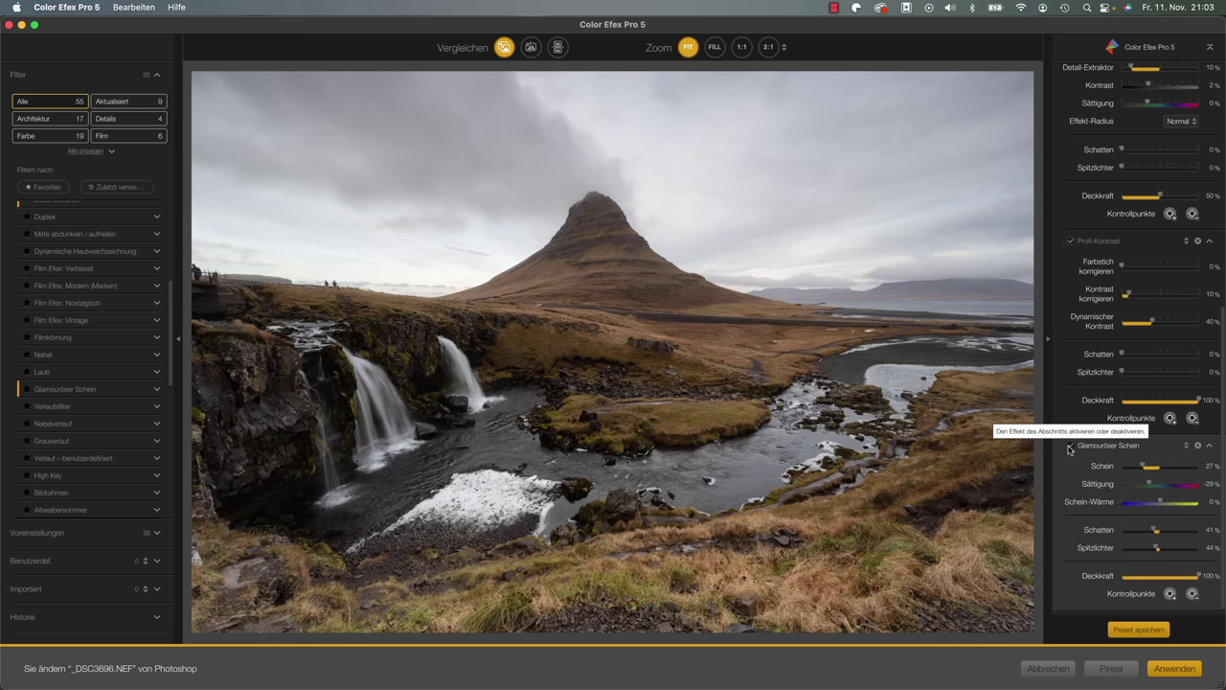
click(1070, 449)
click(1071, 448)
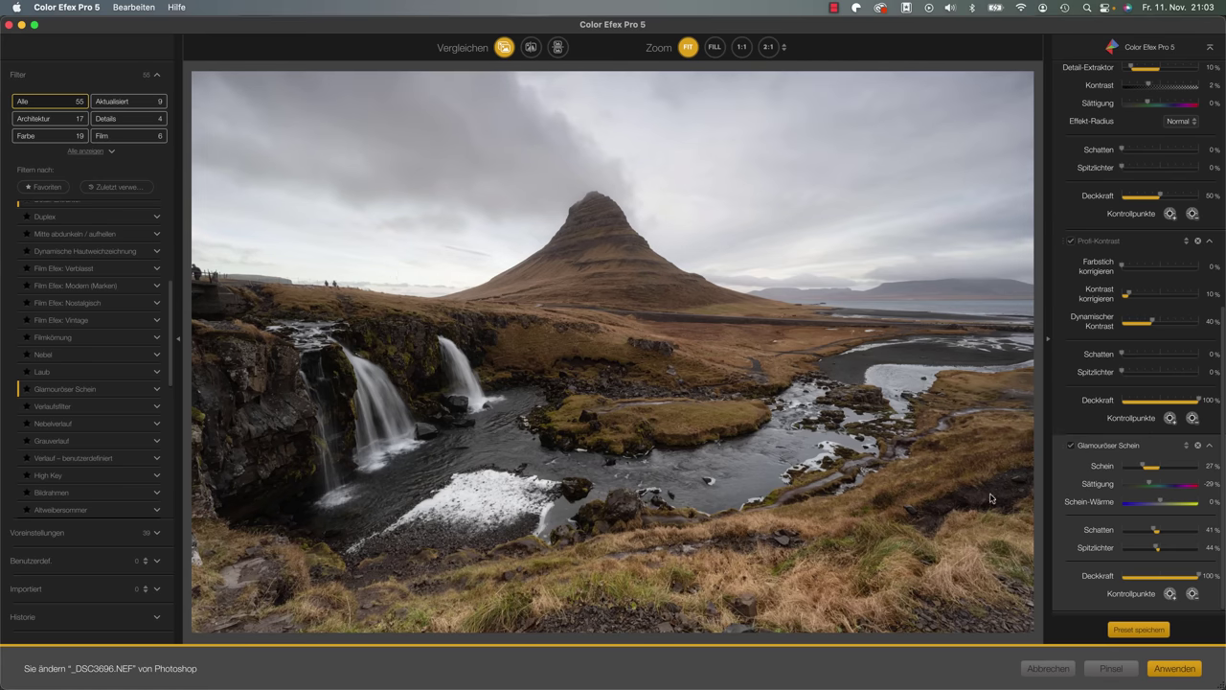
Set Schein to 35% and Sättigung to 0%, and place an enlarged control point on the upper-left sky
drag(1143, 466, 1151, 468)
mouse_move(1150, 483)
mouse_down()
mouse_move(1164, 485)
mouse_move(1151, 503)
mouse_move(1165, 504)
mouse_up()
click(1169, 594)
click(344, 193)
mouse_move(365, 196)
mouse_down()
mouse_move(403, 194)
mouse_move(346, 190)
mouse_move(336, 172)
mouse_up()
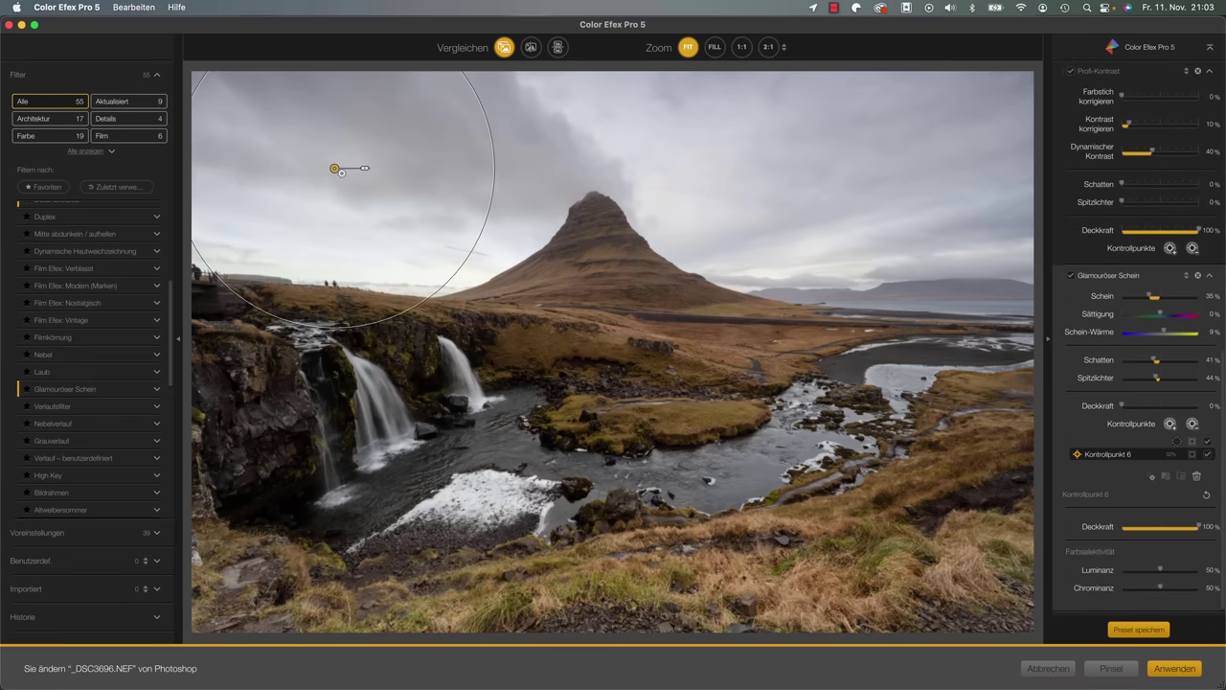
Add two more glow control points, one on the right sky and one above the mountain
click(1170, 425)
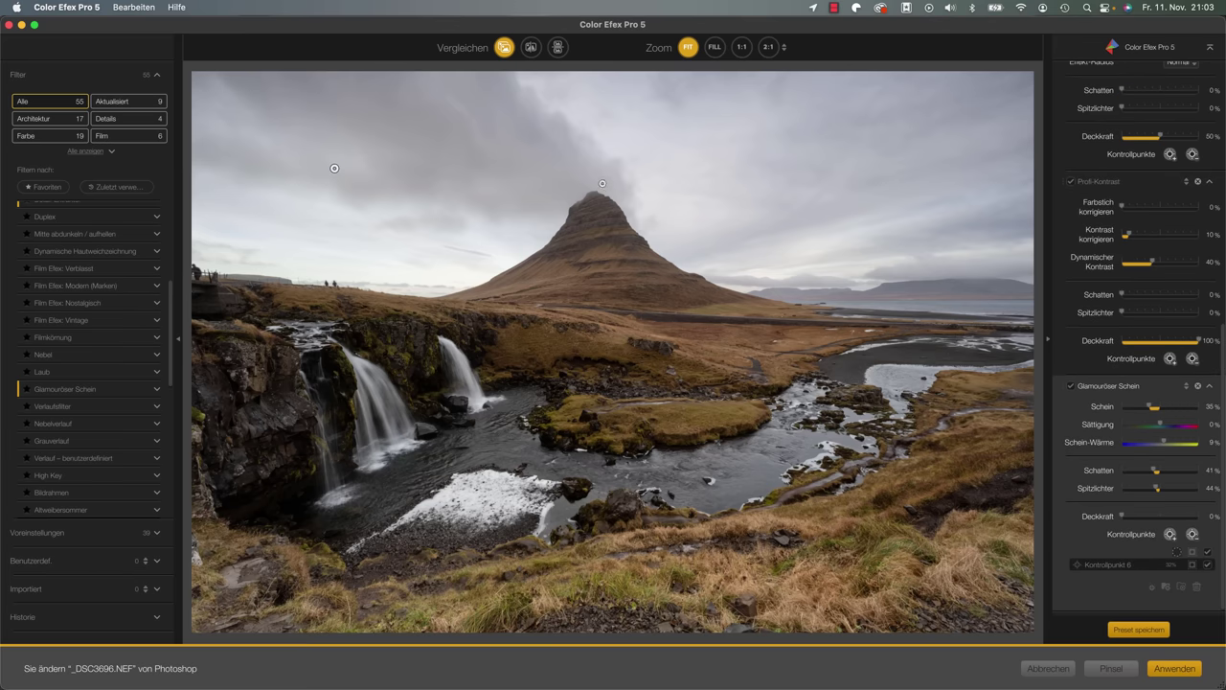
click(858, 186)
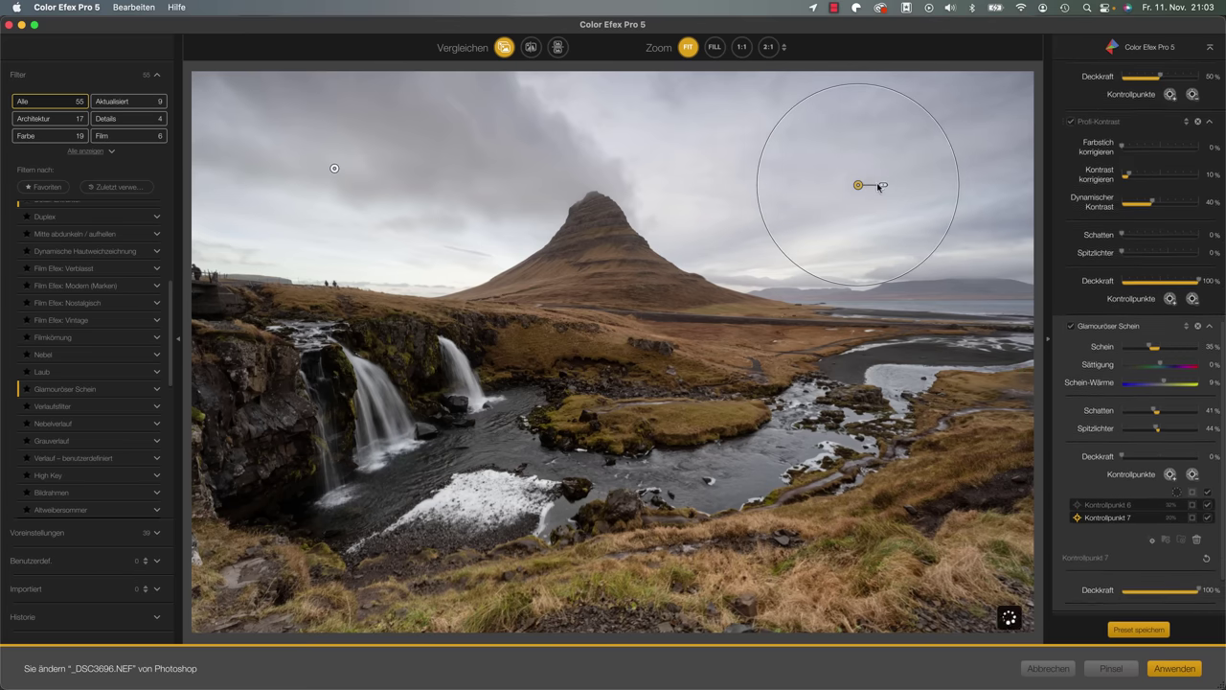
drag(882, 185, 896, 186)
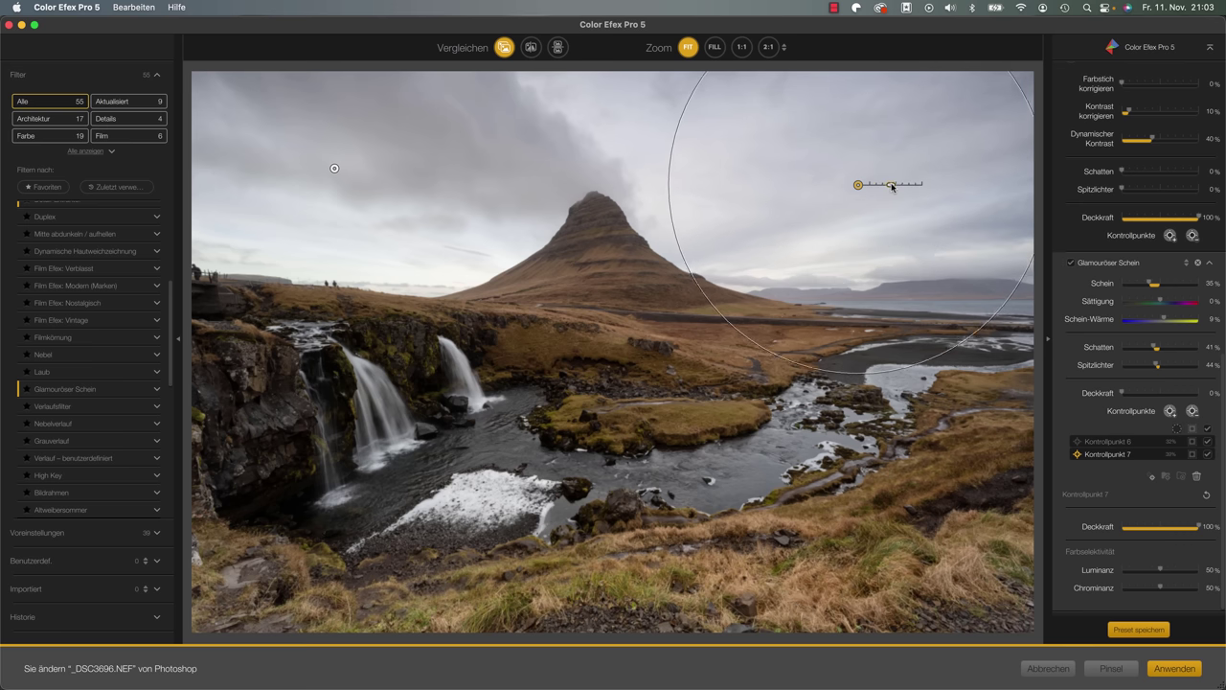
click(1170, 410)
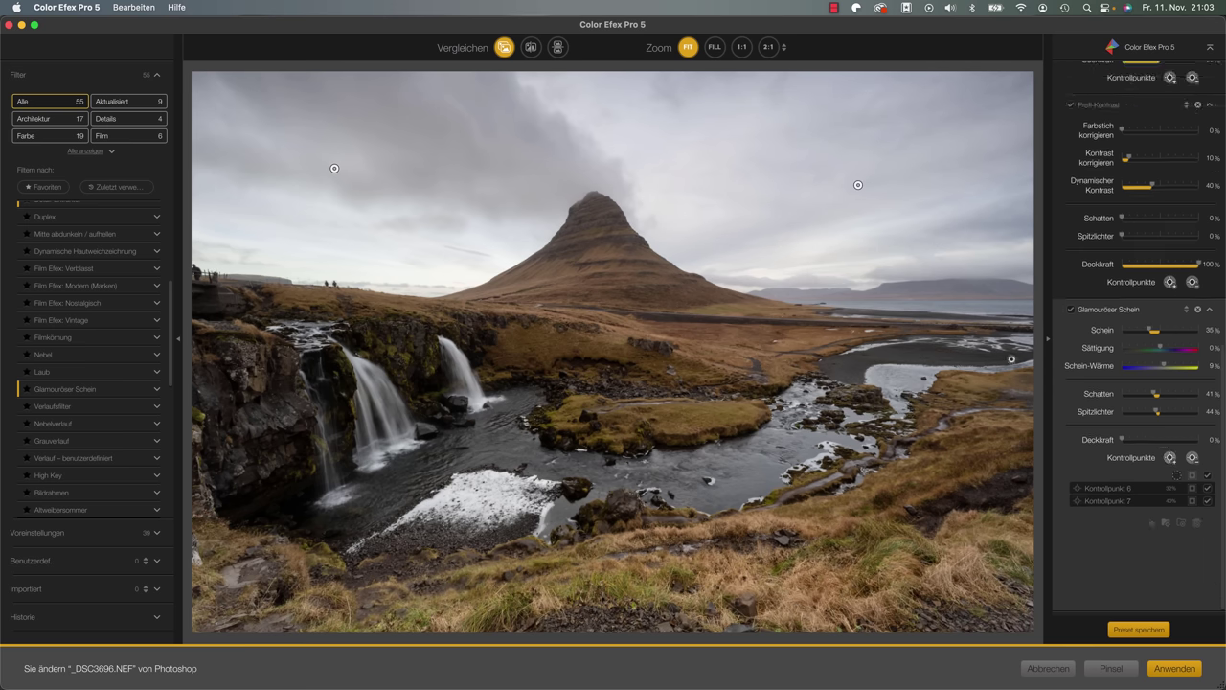
click(598, 150)
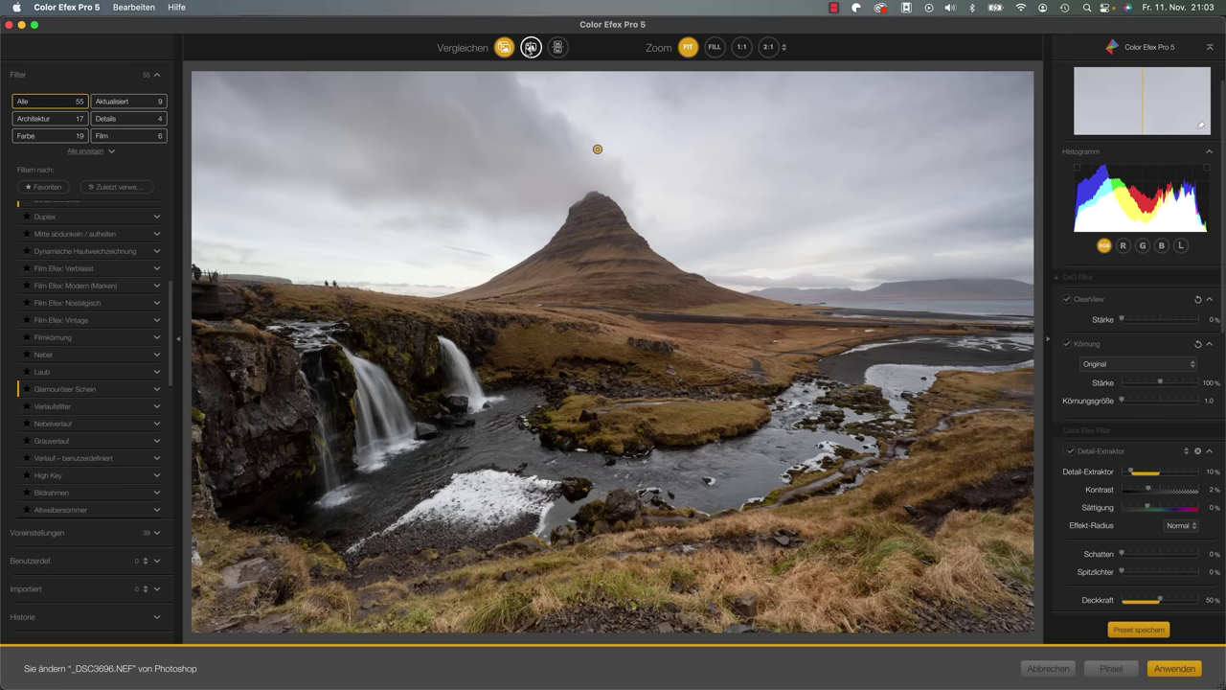
Compare before and after in split view, then apply the result back to Photoshop
click(531, 47)
mouse_move(613, 325)
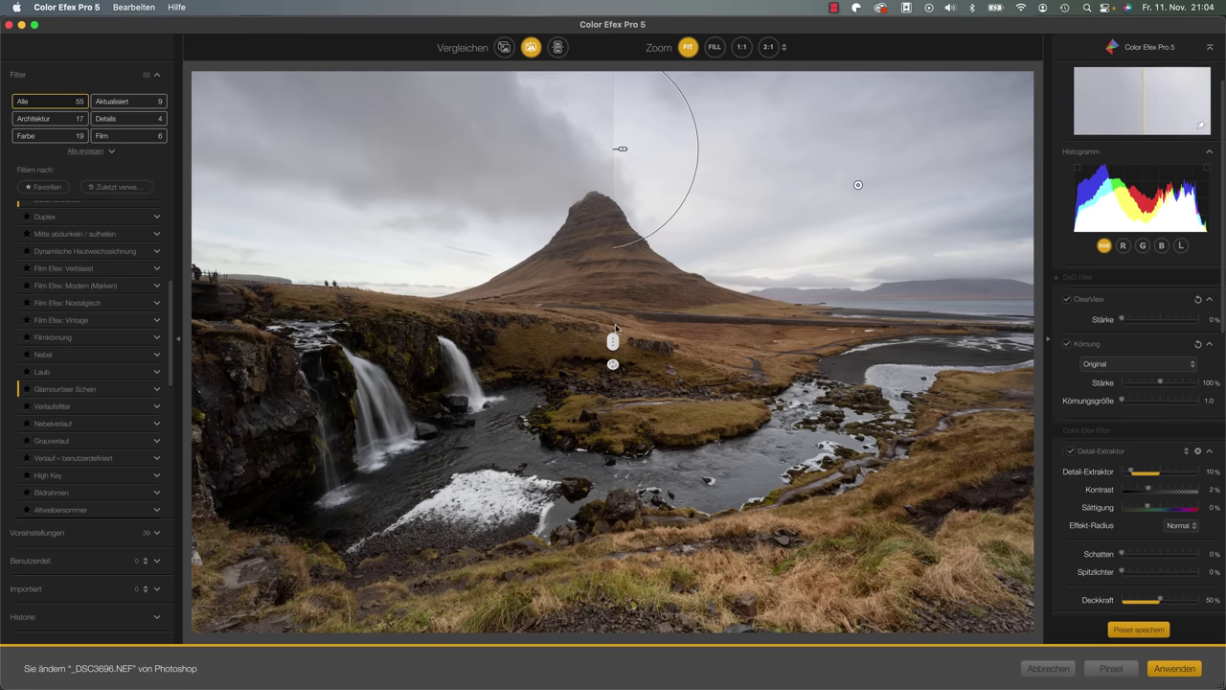
mouse_move(613, 342)
mouse_down()
mouse_move(1024, 352)
mouse_move(218, 346)
mouse_move(1014, 345)
mouse_move(271, 362)
mouse_move(958, 353)
mouse_move(547, 397)
mouse_move(230, 373)
mouse_move(974, 364)
mouse_move(289, 385)
mouse_move(624, 415)
mouse_up()
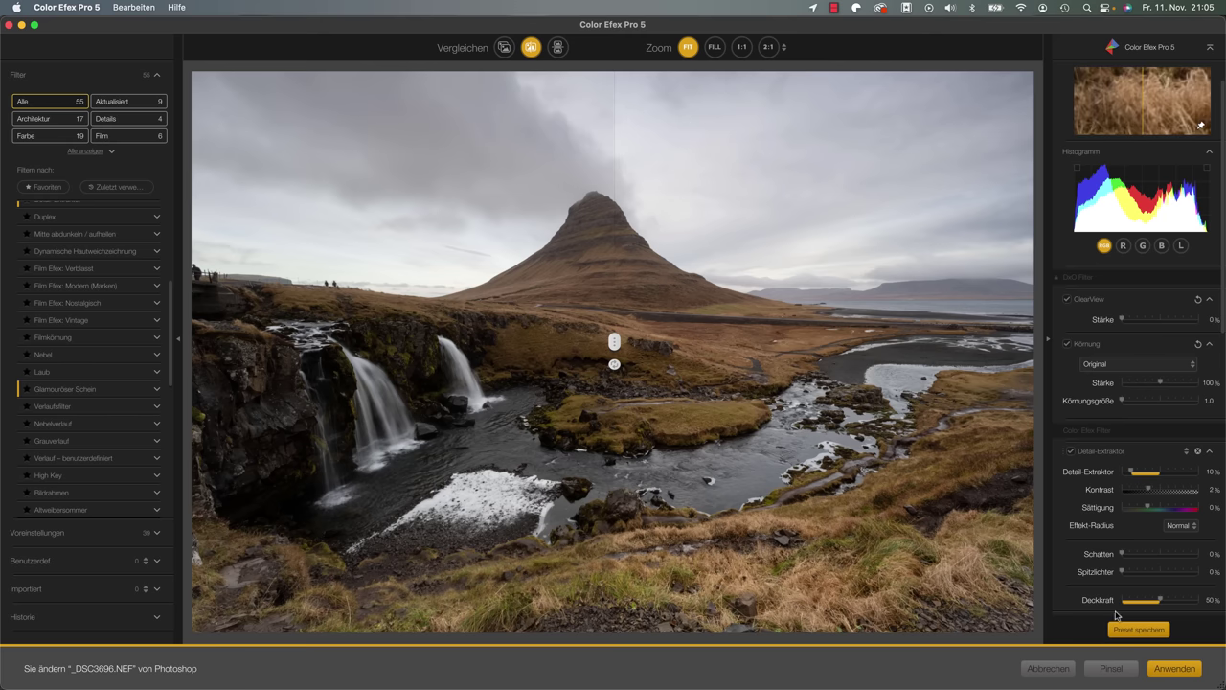
click(1168, 670)
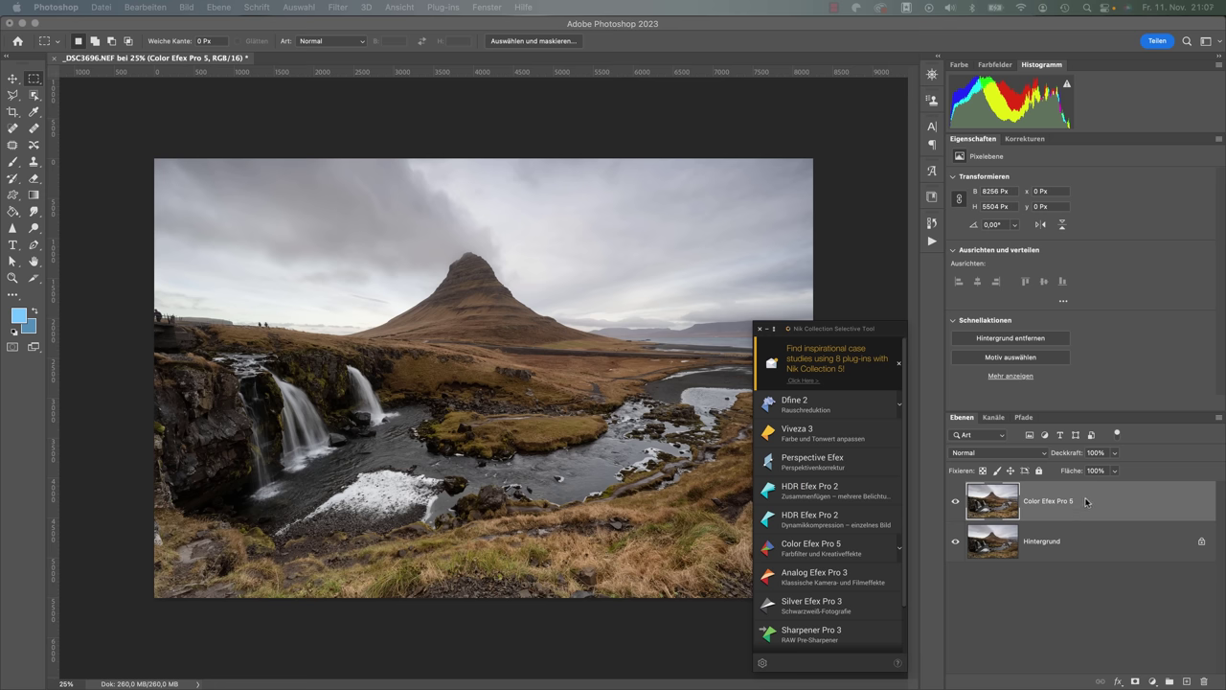
Try the Color Efex Pro 5 layer's opacity and blend modes, keeping Normal at 100%
click(1114, 453)
drag(1112, 470, 1077, 471)
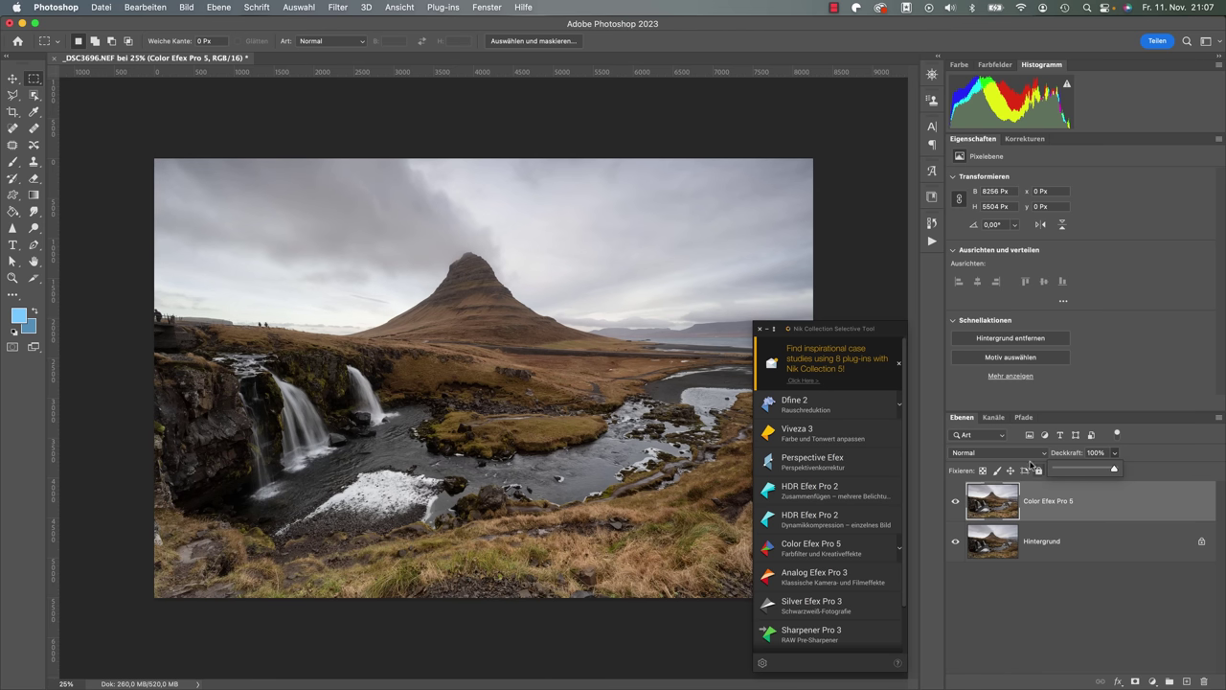
click(1030, 452)
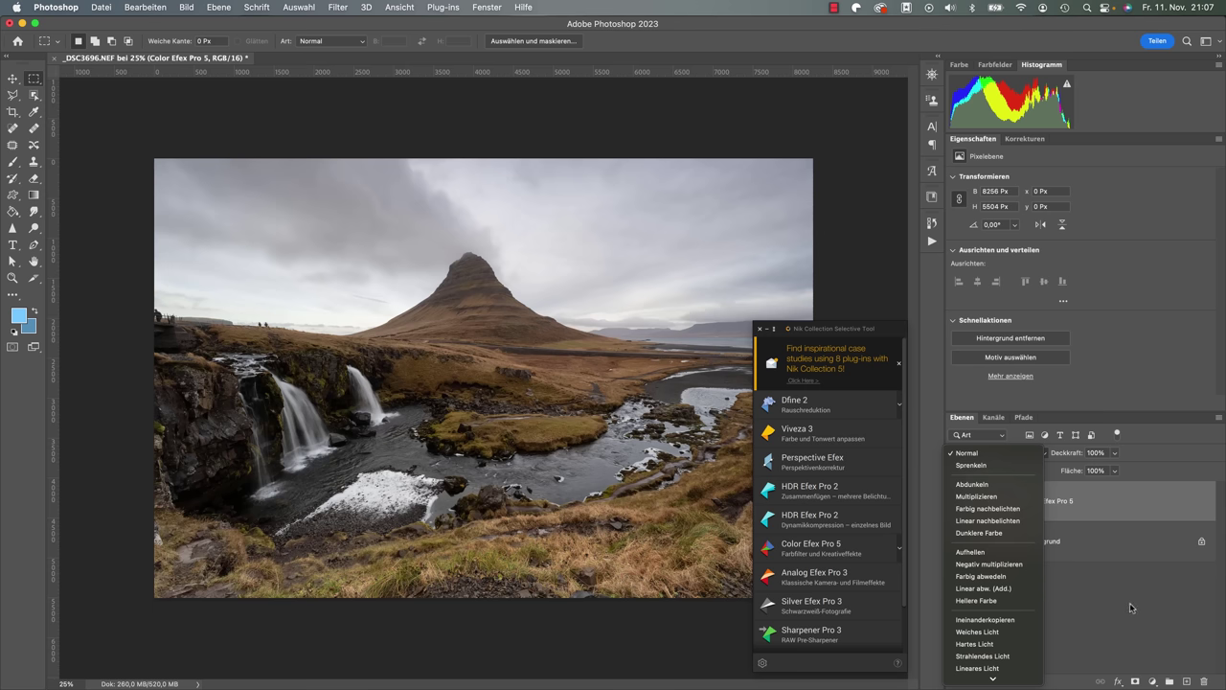
click(1129, 603)
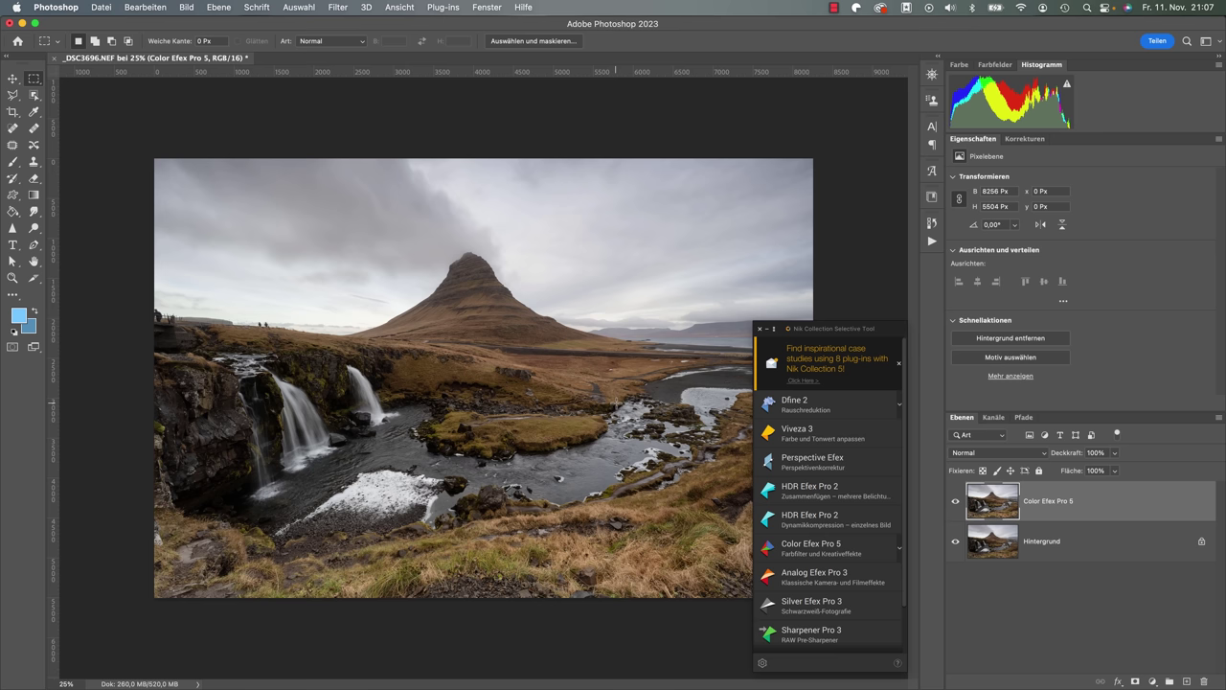
Toggle the Color Efex Pro 5 layer's visibility to compare with Hintergrund, leaving it visible
click(954, 502)
click(954, 502)
click(954, 502)
click(954, 502)
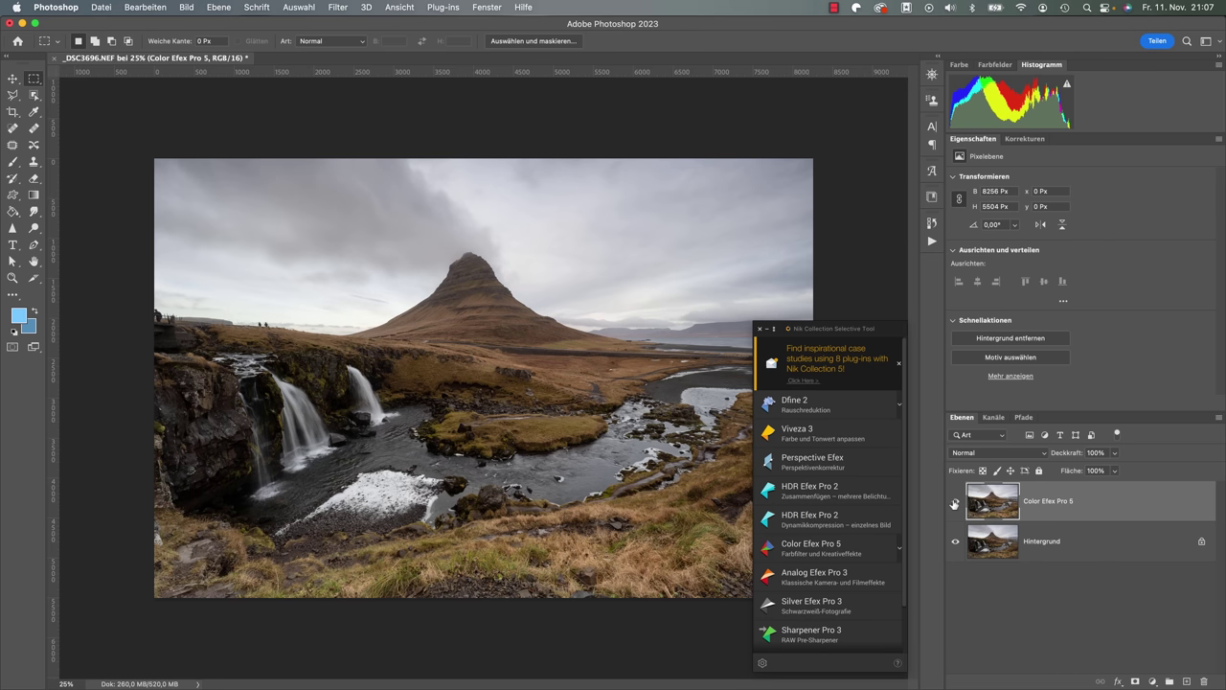